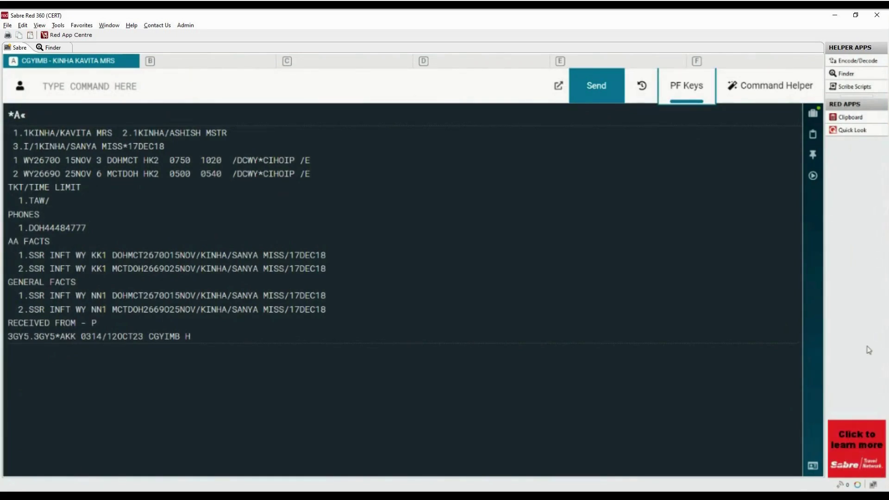
Step: Price the booked itinerary with WP and retain the resulting price quote with PQ
{"action": "left_click", "coordinate": [185, 91]}
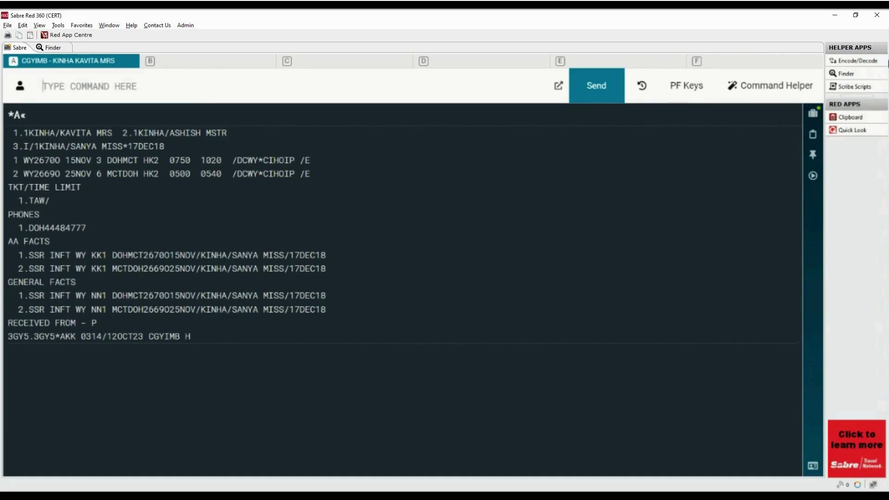
{"action": "type", "text": "WP"}
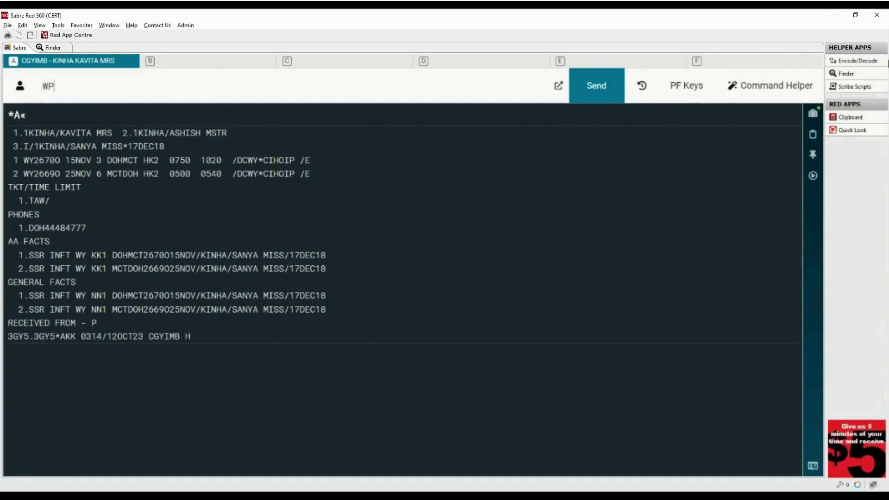
{"action": "key", "text": "Return"}
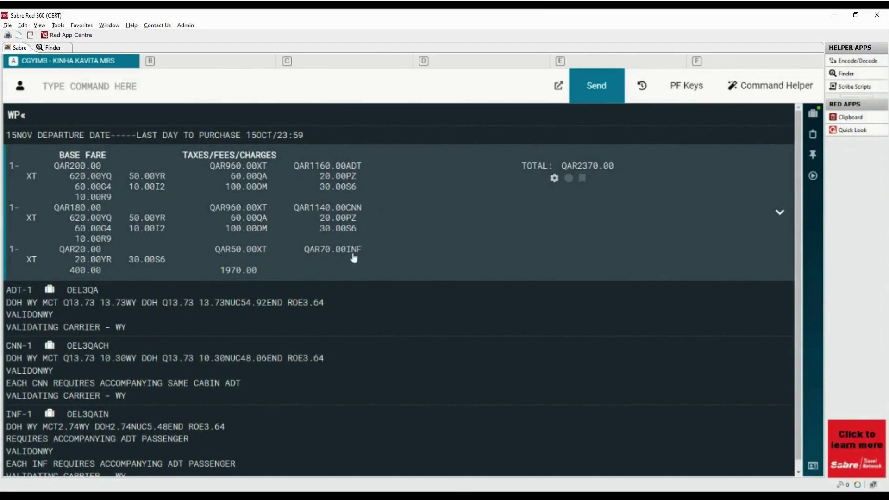
{"action": "type", "text": "PQ"}
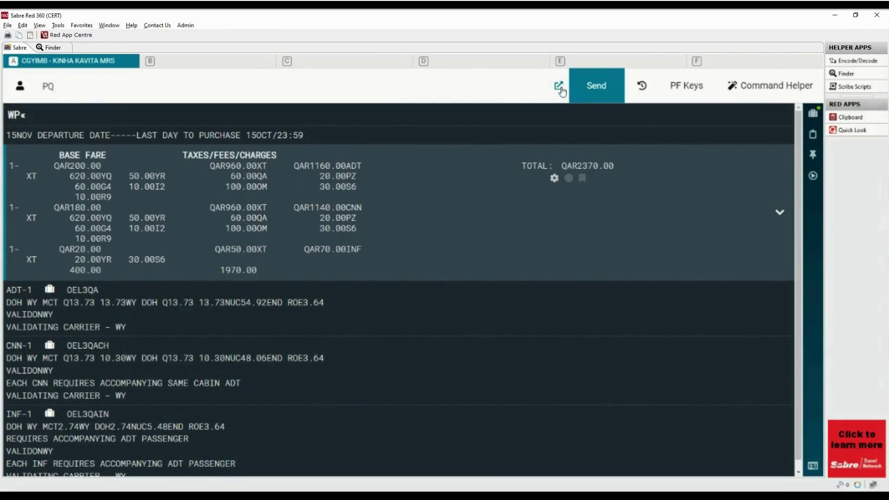
{"action": "key", "text": "Return"}
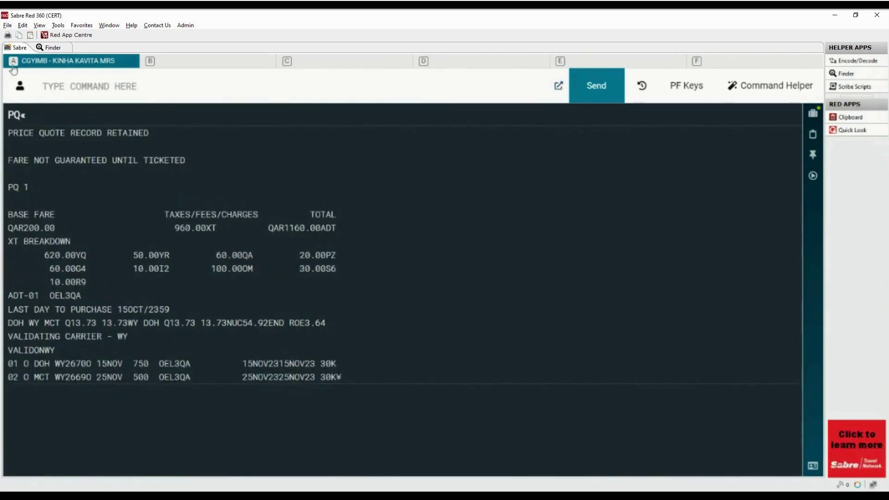
{"action": "left_click_drag", "start_coordinate": [21, 133], "coordinate": [169, 130]}
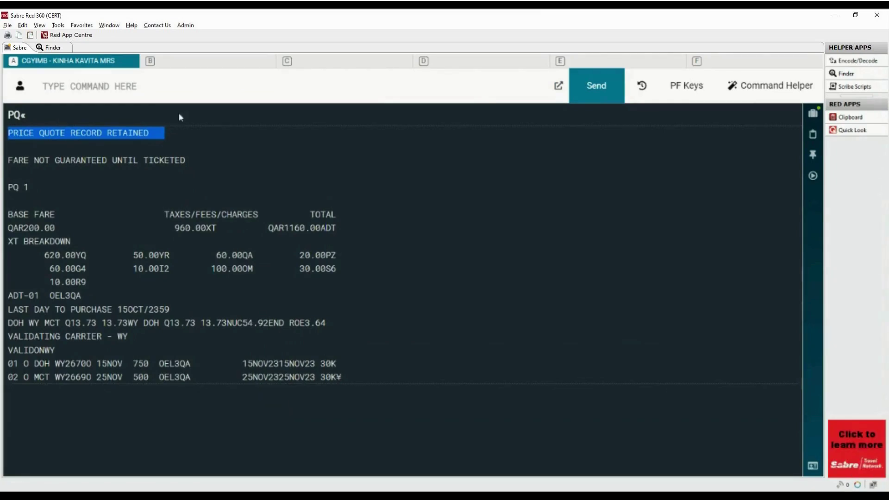
Step: Ignore the unsaved price quote and redisplay the booking with IR
{"action": "left_click", "coordinate": [186, 88]}
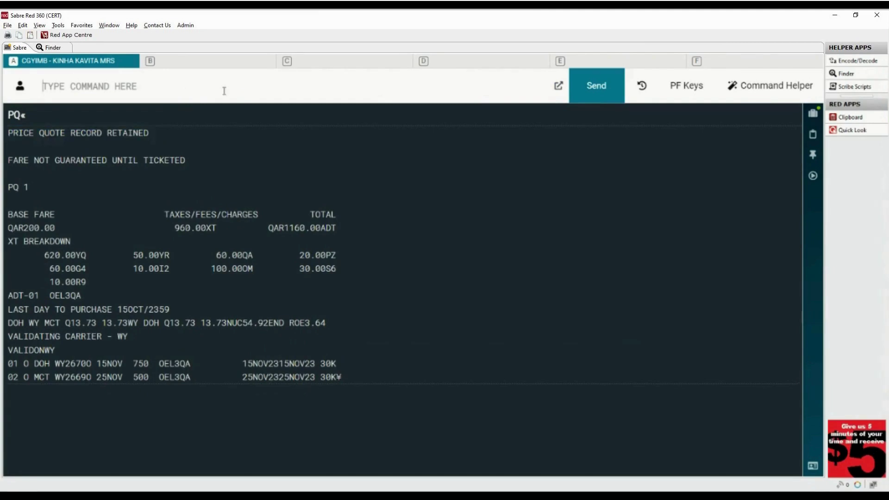
{"action": "type", "text": "IR"}
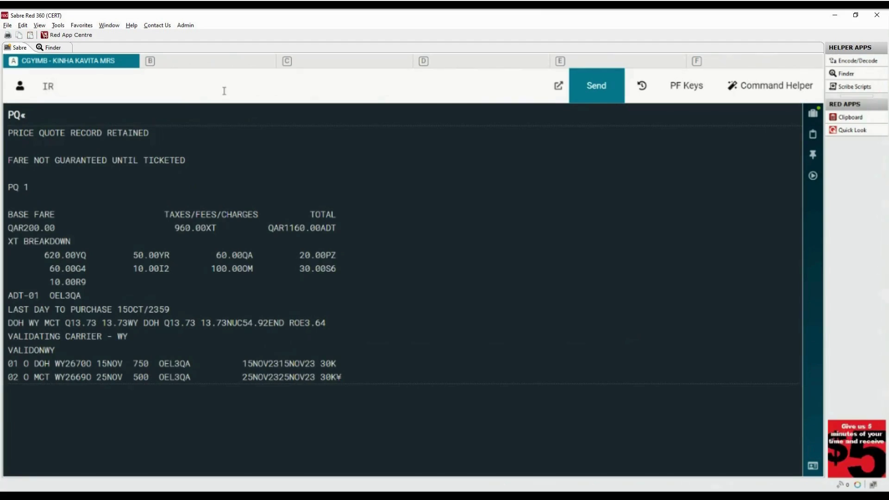
{"action": "key", "text": "Return"}
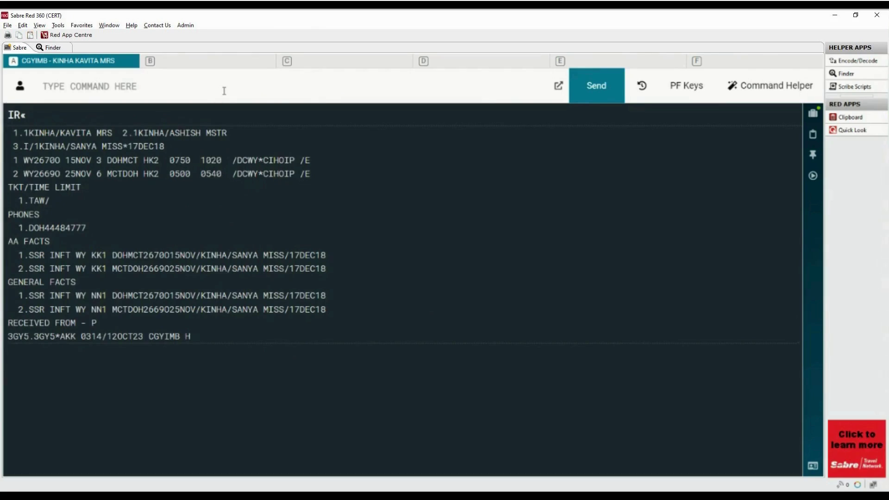
Step: Price the itinerary and retain its price quote in a single entry with WPRQ
{"action": "type", "text": "WP"}
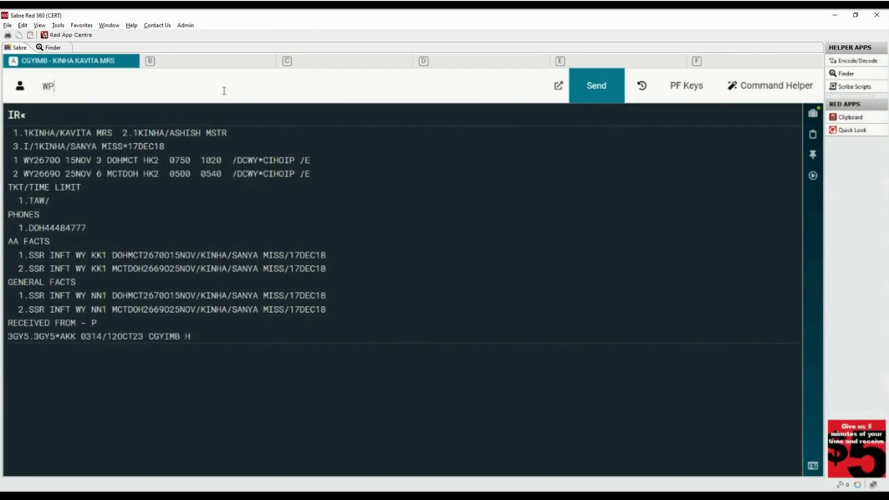
{"action": "type", "text": "RQ"}
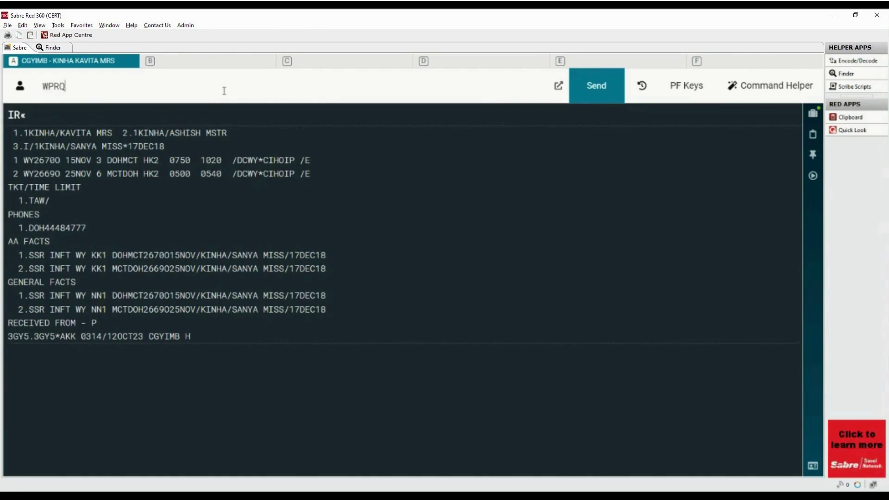
{"action": "key", "text": "Return"}
{"action": "left_click_drag", "start_coordinate": [6, 135], "coordinate": [147, 135]}
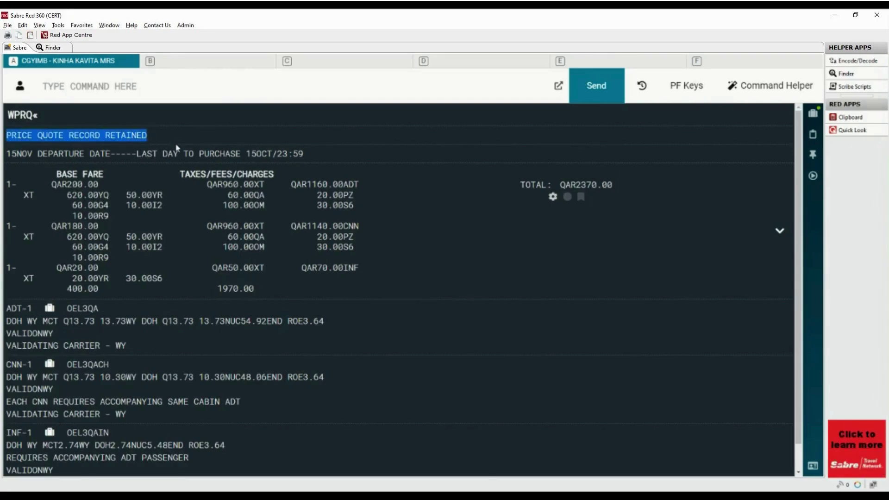
Step: Discard the quote retained by the combined entry and retrieve the booking again with IR
{"action": "left_click", "coordinate": [199, 91]}
{"action": "type", "text": "IR"}
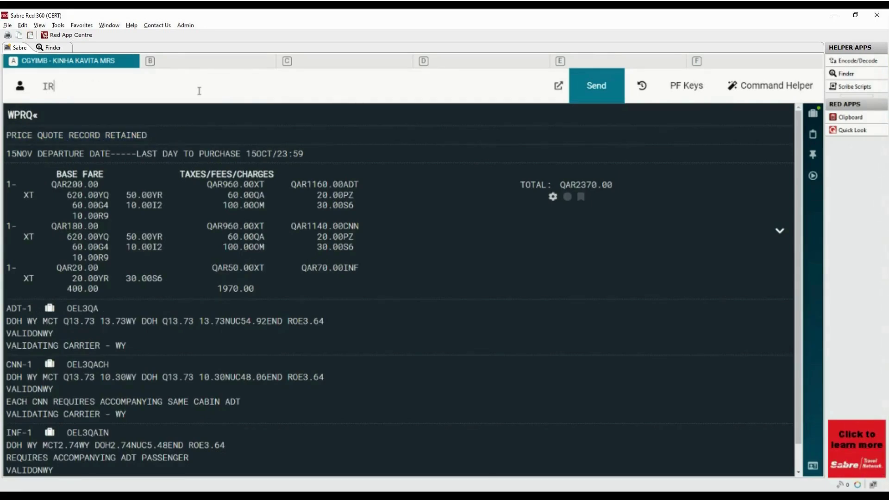
{"action": "key", "text": "Return"}
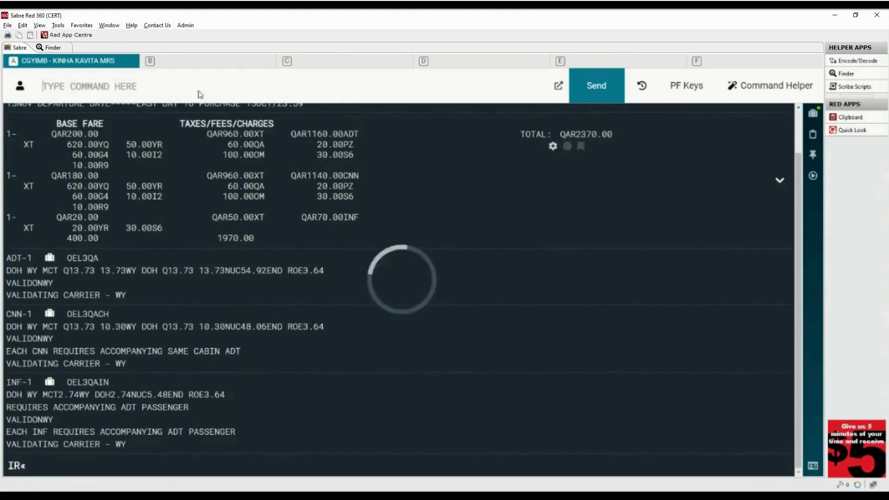
Step: Draft a WPRQ entry with name qualifier N1 and segment qualifier S1, and strip it back to WPRQ¥ without submitting it
{"action": "type", "text": "W"}
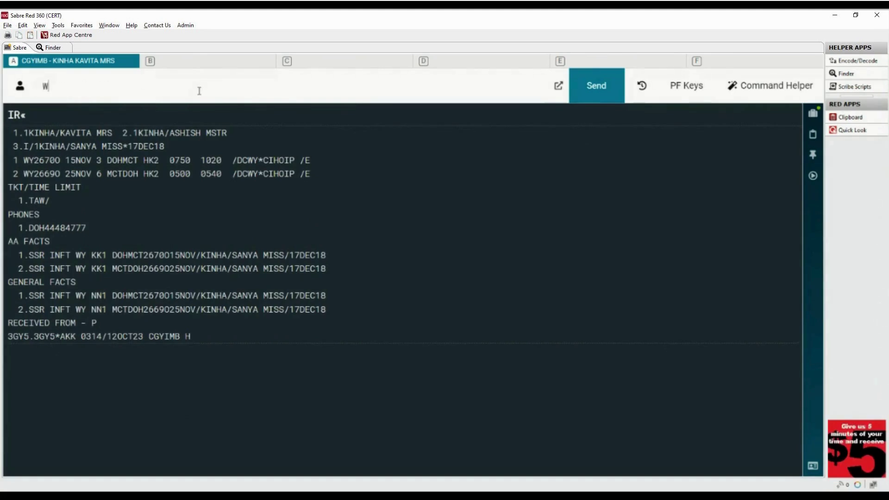
{"action": "type", "text": "PRQ¥"}
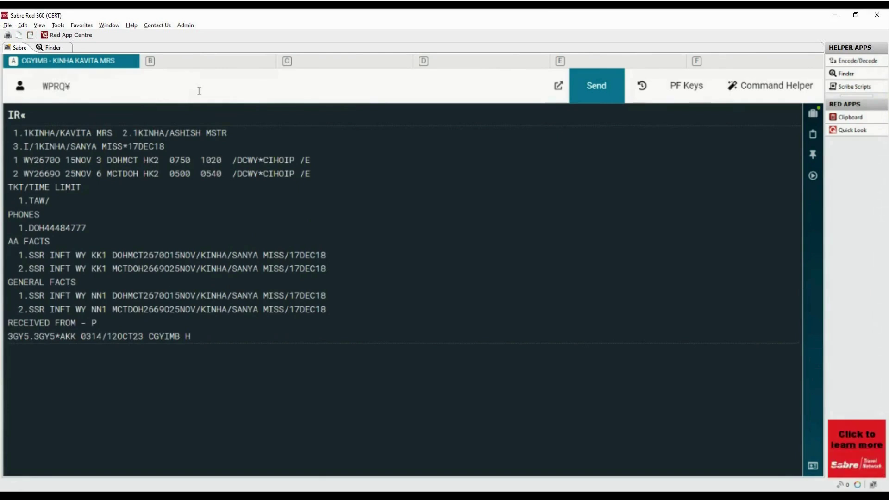
{"action": "type", "text": "N"}
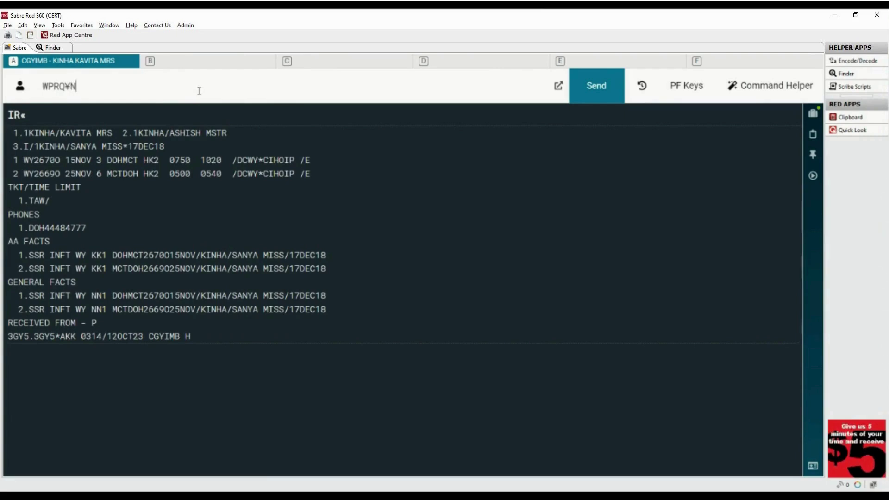
{"action": "type", "text": "1"}
{"action": "left_click_drag", "start_coordinate": [28, 133], "coordinate": [117, 133]}
{"action": "left_click", "coordinate": [98, 86]}
{"action": "type", "text": "¥S1"}
{"action": "key", "text": "BackSpace"}
{"action": "key", "text": "BackSpace"}
{"action": "key", "text": "BackSpace"}
{"action": "key", "text": "BackSpace"}
{"action": "key", "text": "BackSpace"}
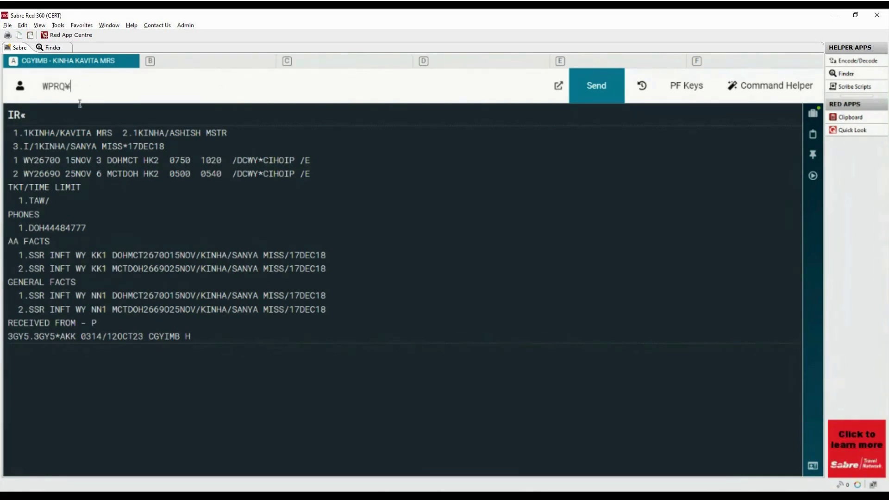
Step: Try the passenger type qualifier PADT after WPRQ¥ and remove it again
{"action": "type", "text": "PADT"}
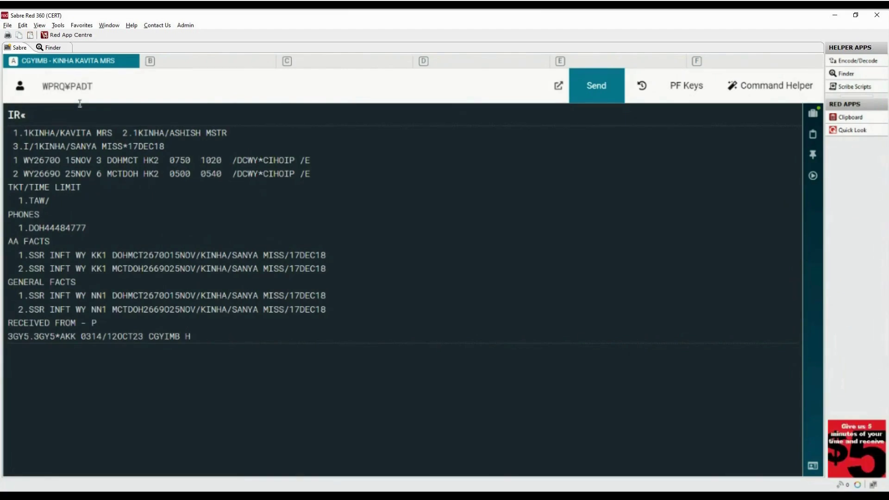
{"action": "key", "text": "BackSpace"}
{"action": "key", "text": "BackSpace"}
{"action": "key", "text": "BackSpace"}
{"action": "key", "text": "BackSpace"}
Step: Try the AC* qualifier with the corporate account code after WPRQ¥ and remove it again
{"action": "type", "text": "AC*"}
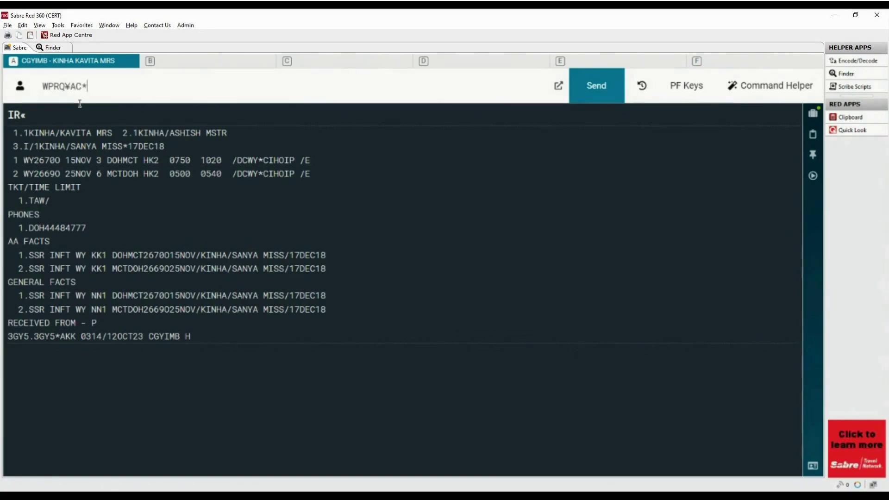
{"action": "type", "text": "DOH"}
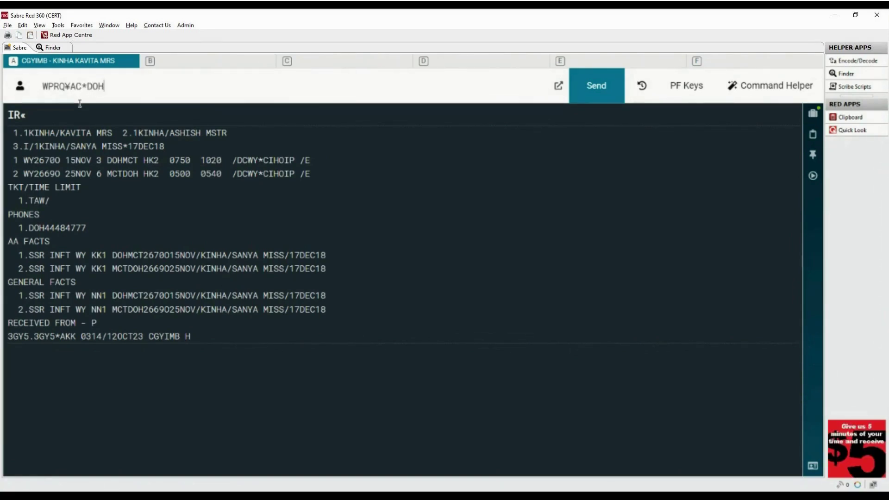
{"action": "type", "text": "C003"}
{"action": "key", "text": "BackSpace"}
{"action": "key", "text": "BackSpace"}
{"action": "key", "text": "BackSpace"}
{"action": "key", "text": "BackSpace"}
{"action": "key", "text": "BackSpace"}
{"action": "key", "text": "BackSpace"}
{"action": "key", "text": "BackSpace"}
{"action": "key", "text": "BackSpace"}
{"action": "key", "text": "BackSpace"}
{"action": "key", "text": "BackSpace"}
Step: Add the qualifier UN*ABC123 to the WPRQ¥ entry
{"action": "type", "text": "UN"}
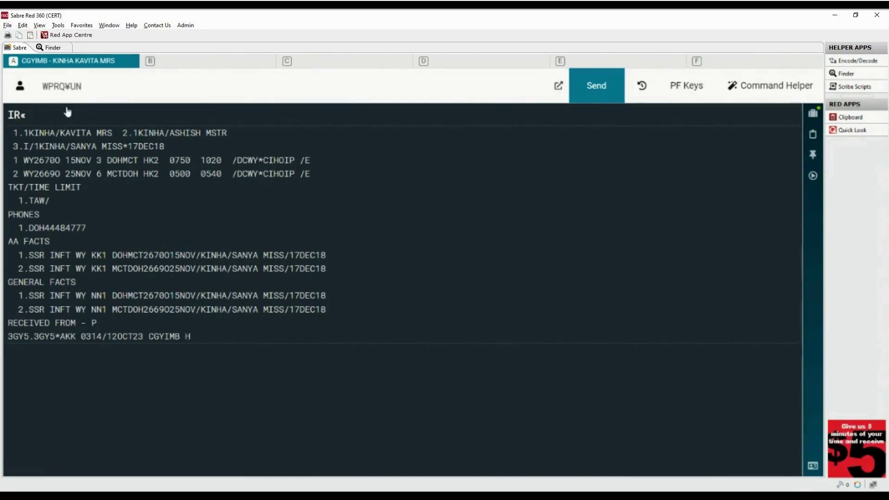
{"action": "type", "text": "*"}
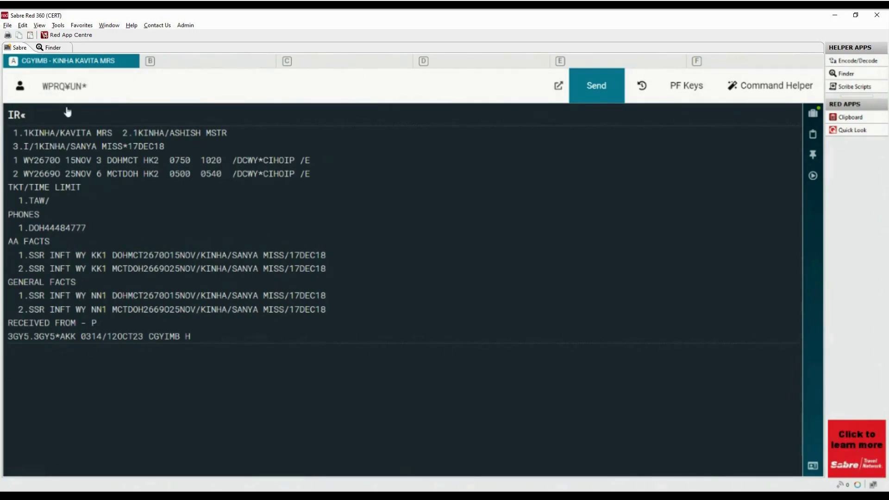
{"action": "type", "text": "ABC123"}
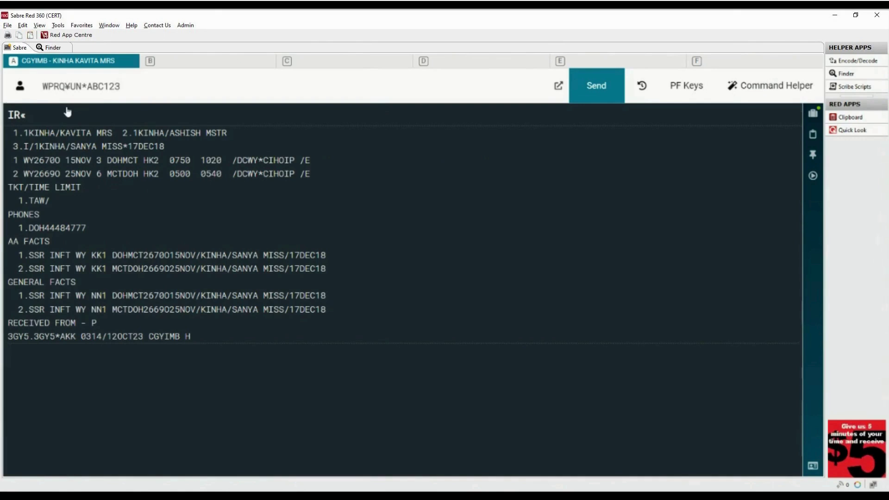
Step: Reduce the entry to plain WPRQ and submit it to price and retain the fares for all passengers
{"action": "key", "text": "BackSpace"}
{"action": "key", "text": "BackSpace"}
{"action": "key", "text": "BackSpace"}
{"action": "key", "text": "BackSpace"}
{"action": "key", "text": "BackSpace"}
{"action": "key", "text": "BackSpace"}
{"action": "key", "text": "BackSpace"}
{"action": "key", "text": "BackSpace"}
{"action": "key", "text": "BackSpace"}
{"action": "key", "text": "BackSpace"}
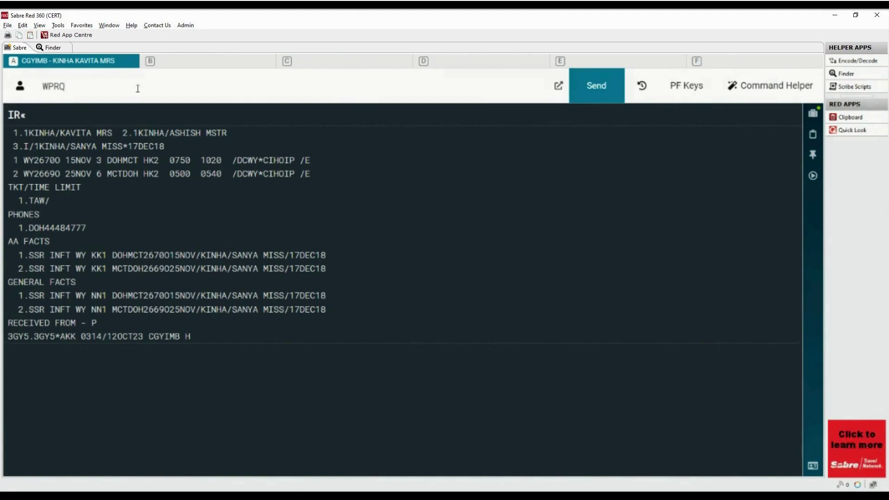
{"action": "key", "text": "Return"}
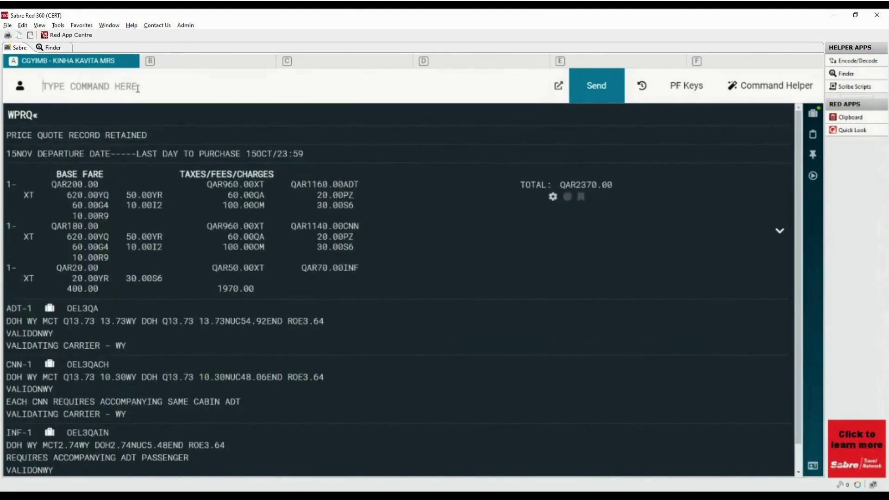
Step: Set the received-from field to P with 6P, and save and redisplay the booking with ER
{"action": "type", "text": "6P"}
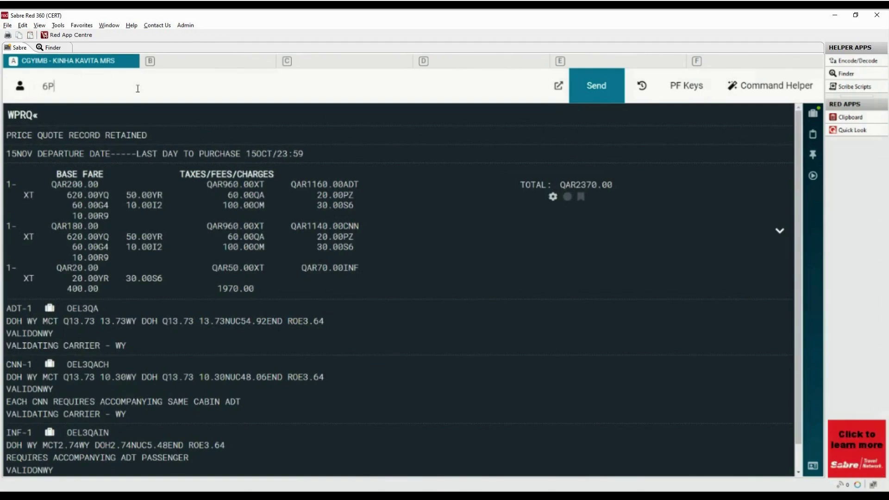
{"action": "key", "text": "Return"}
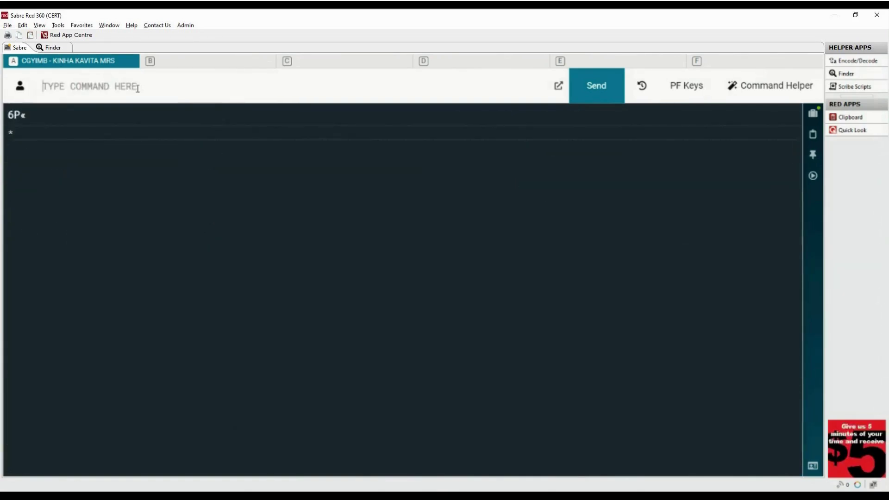
{"action": "type", "text": "ER"}
{"action": "key", "text": "Return"}
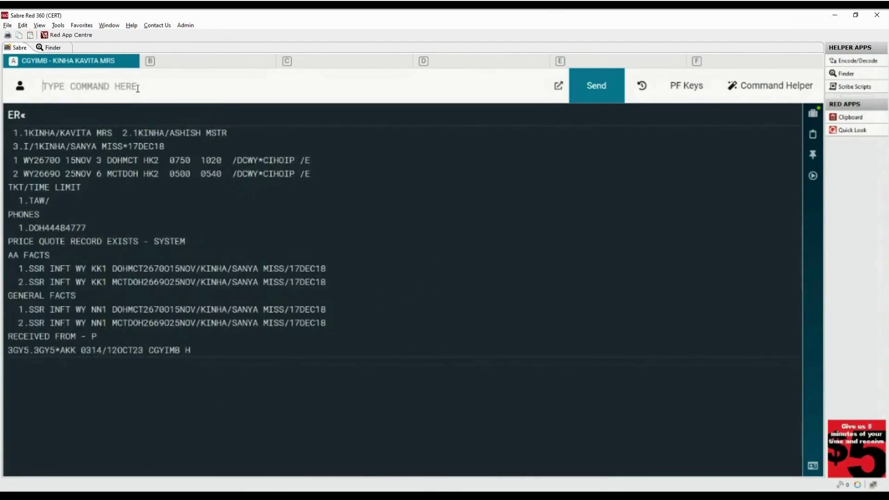
{"action": "left_click_drag", "start_coordinate": [8, 241], "coordinate": [188, 242]}
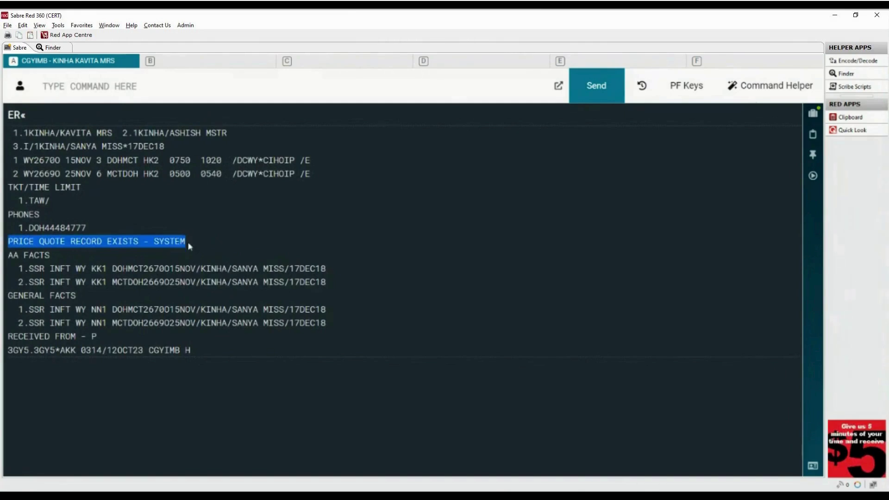
Step: Display the price quote summary by name number with *PQS and highlight its title and NAME heading
{"action": "left_click", "coordinate": [157, 88]}
{"action": "type", "text": "*"}
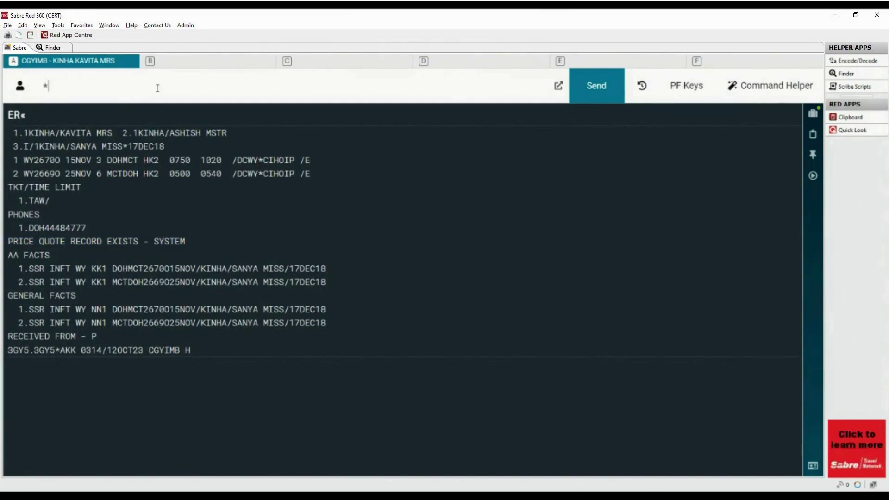
{"action": "type", "text": "P"}
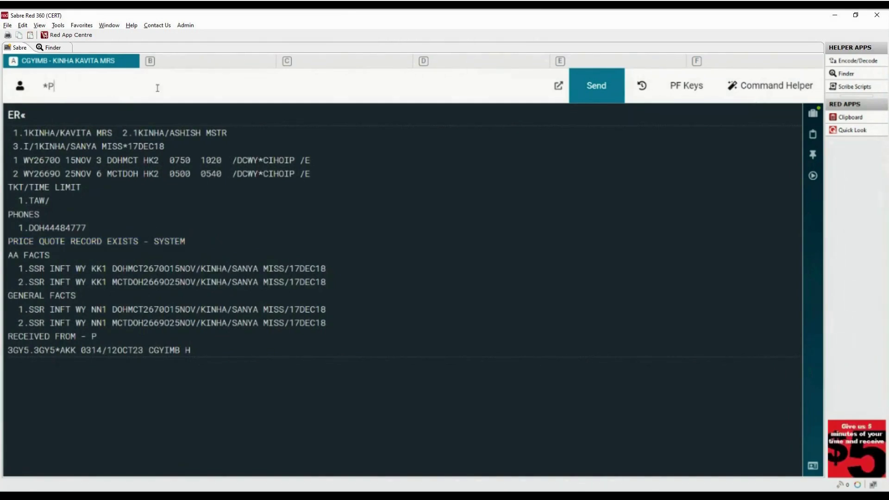
{"action": "type", "text": "QS"}
{"action": "key", "text": "Return"}
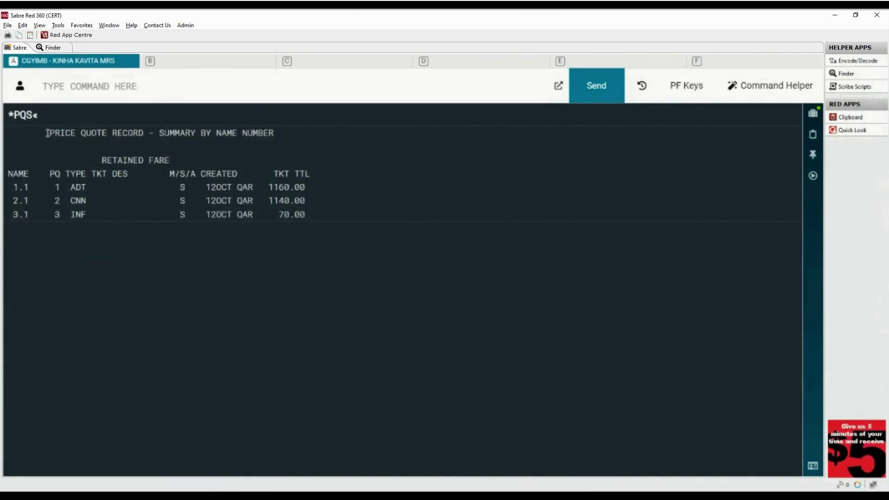
{"action": "left_click_drag", "start_coordinate": [47, 133], "coordinate": [304, 128]}
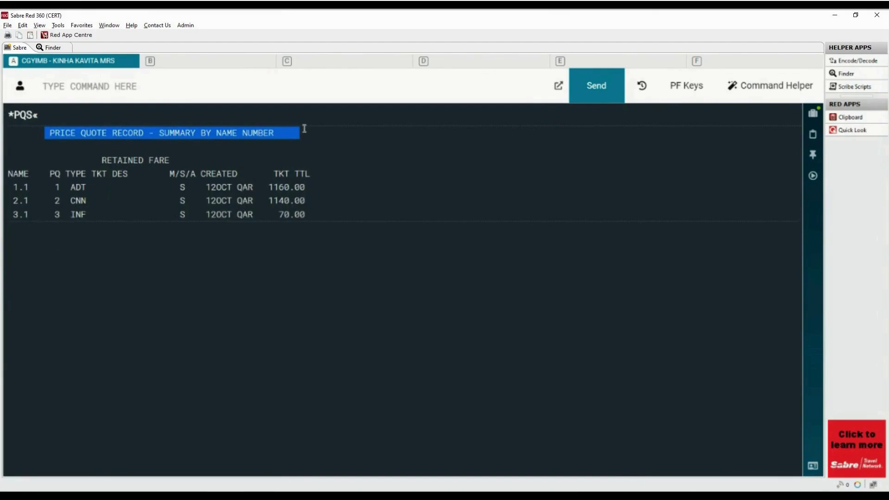
{"action": "left_click_drag", "start_coordinate": [8, 173], "coordinate": [30, 174]}
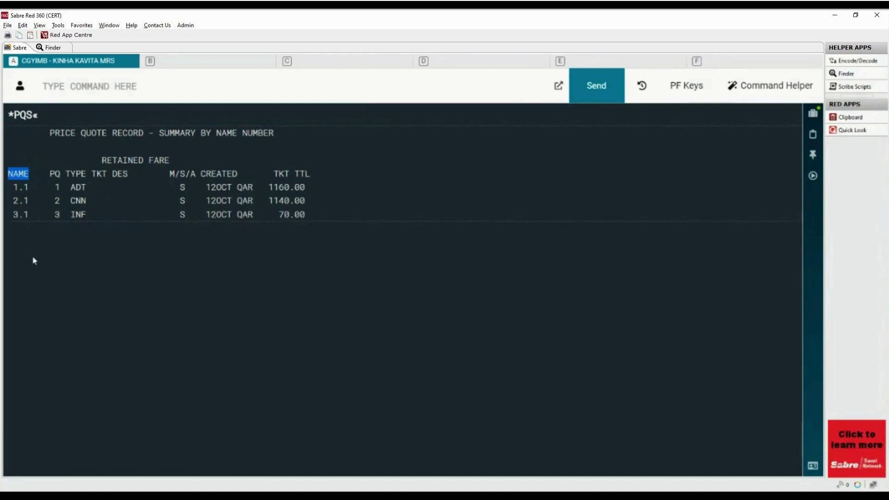
Step: Highlight the PQ, TKT DES, M/S/A, CREATED and TKT TTL headings in the price quote summary one after another
{"action": "left_click_drag", "start_coordinate": [48, 174], "coordinate": [61, 174]}
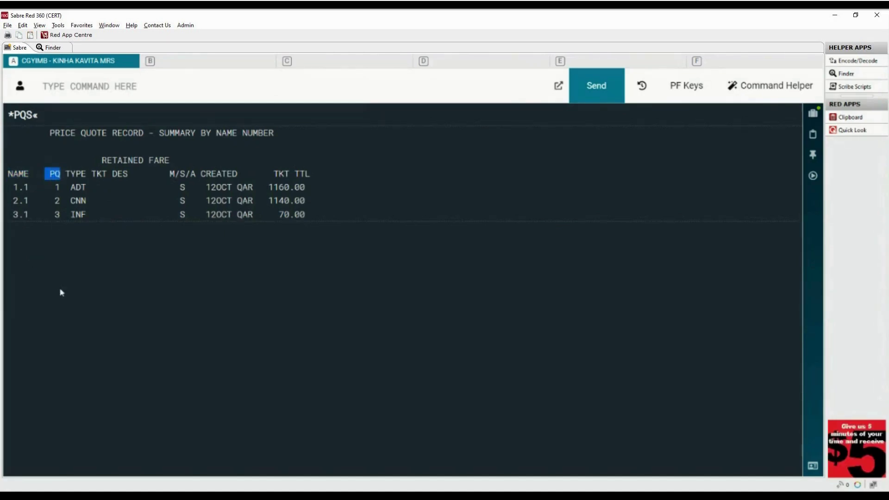
{"action": "left_click_drag", "start_coordinate": [65, 173], "coordinate": [129, 174]}
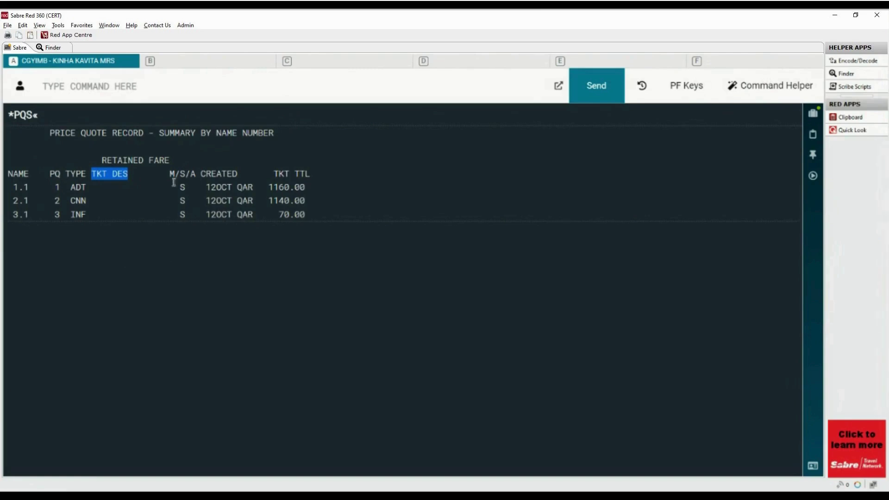
{"action": "left_click_drag", "start_coordinate": [170, 173], "coordinate": [197, 173]}
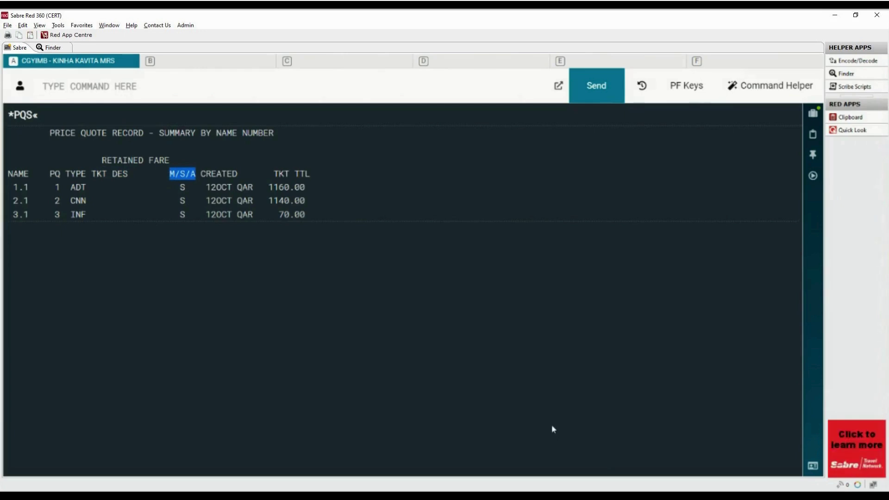
{"action": "left_click_drag", "start_coordinate": [201, 173], "coordinate": [253, 172]}
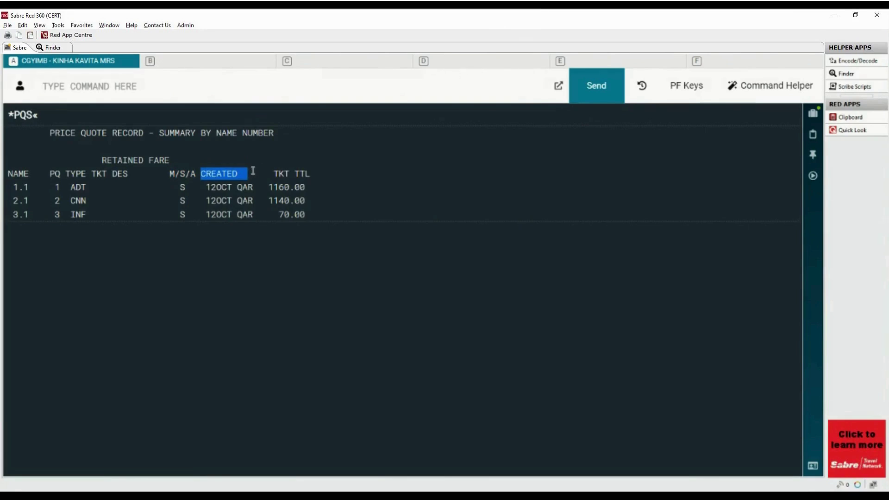
{"action": "left_click_drag", "start_coordinate": [274, 174], "coordinate": [309, 172]}
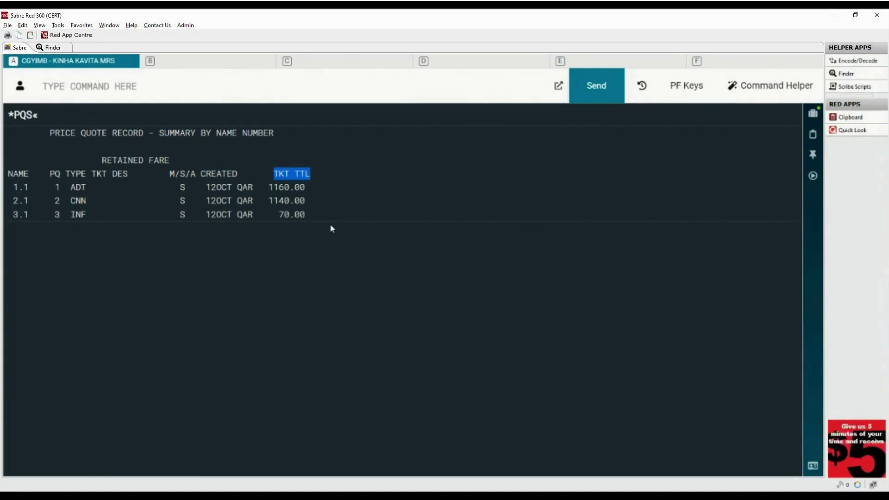
Step: Display the details of price quote record 1 with *PQ1 and highlight its PQ 1 RQ line
{"action": "left_click", "coordinate": [332, 85]}
{"action": "type", "text": "*"}
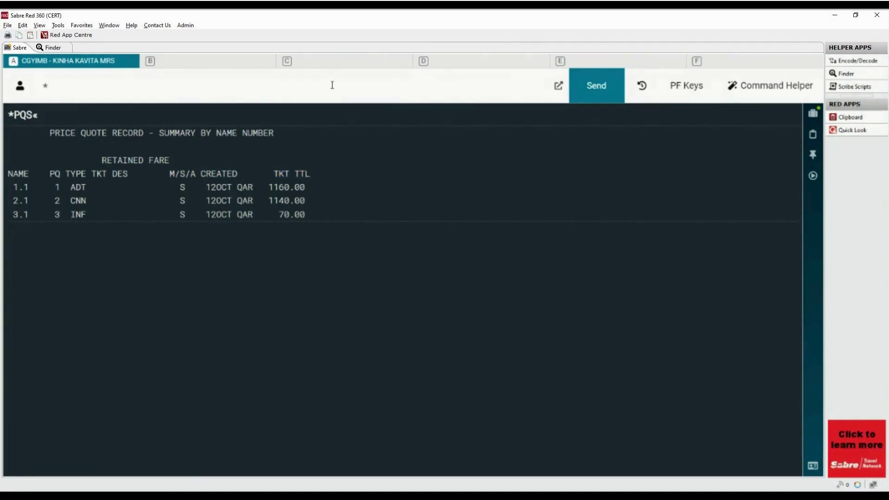
{"action": "type", "text": "PQ1"}
{"action": "key", "text": "Return"}
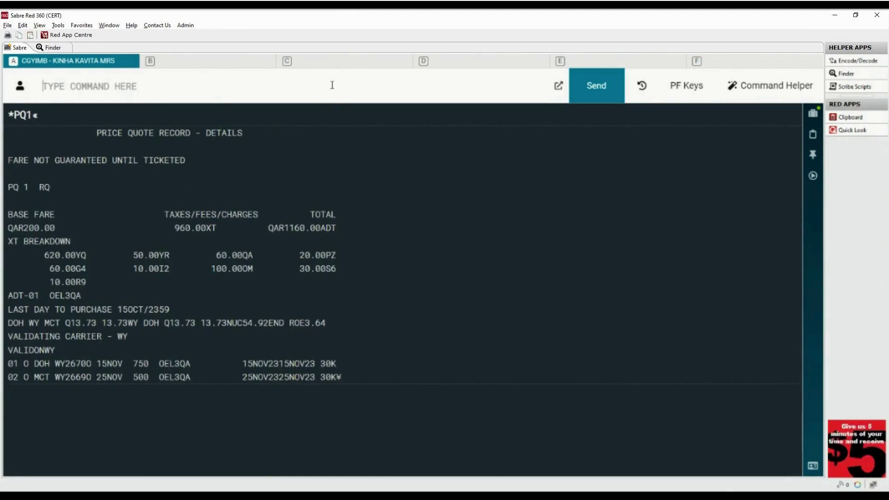
{"action": "left_click_drag", "start_coordinate": [9, 189], "coordinate": [60, 188]}
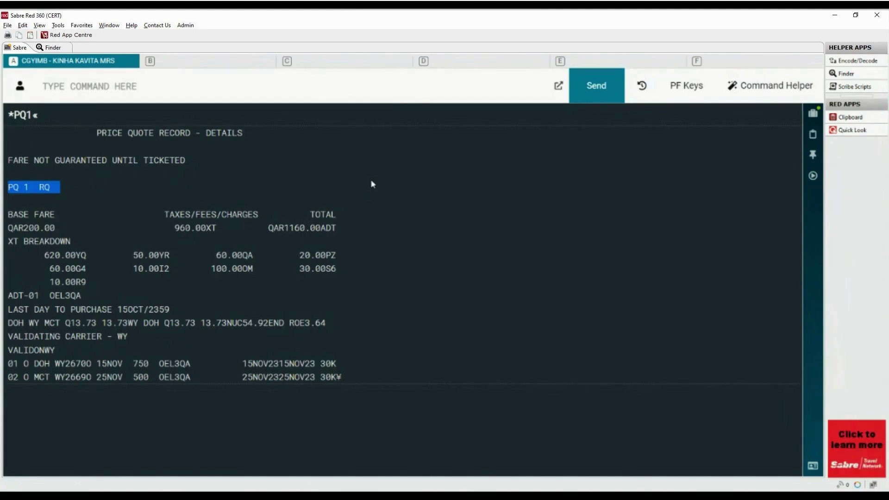
Step: Move down the quote details with MD and highlight the fare source line, the creation stamp and the PRICE-SYSTEM text
{"action": "left_click", "coordinate": [178, 88]}
{"action": "type", "text": "MD"}
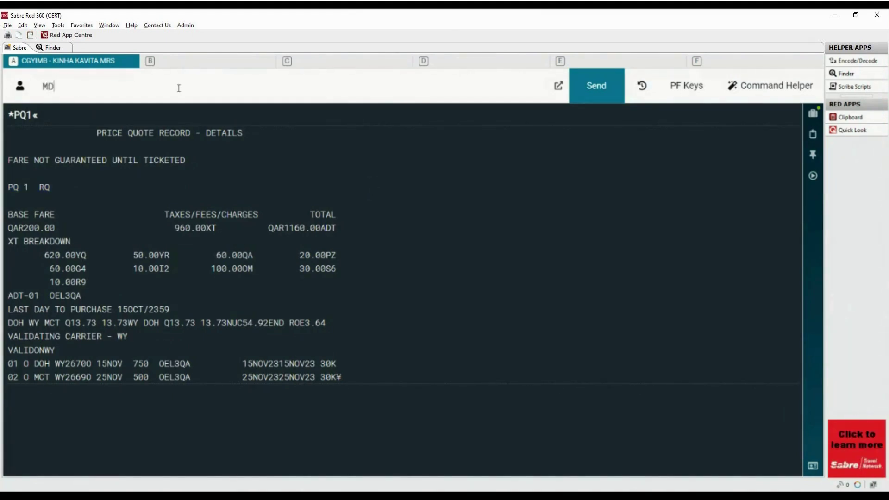
{"action": "key", "text": "Return"}
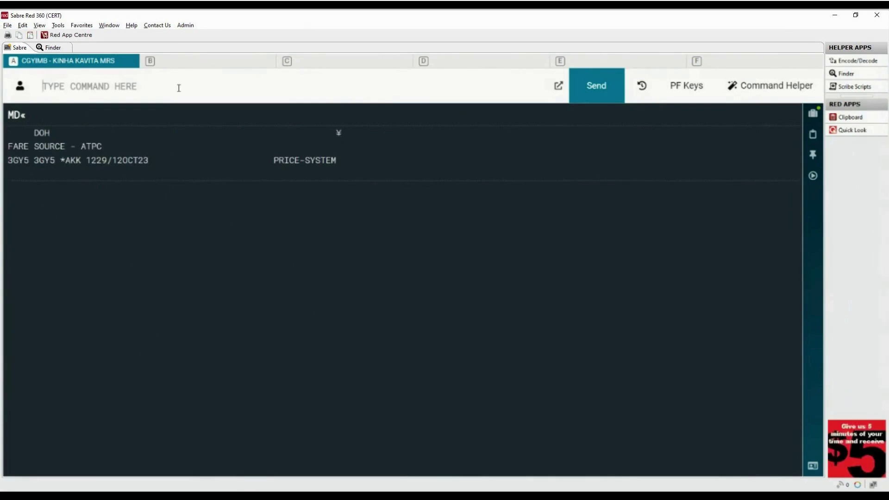
{"action": "left_click_drag", "start_coordinate": [8, 147], "coordinate": [109, 143]}
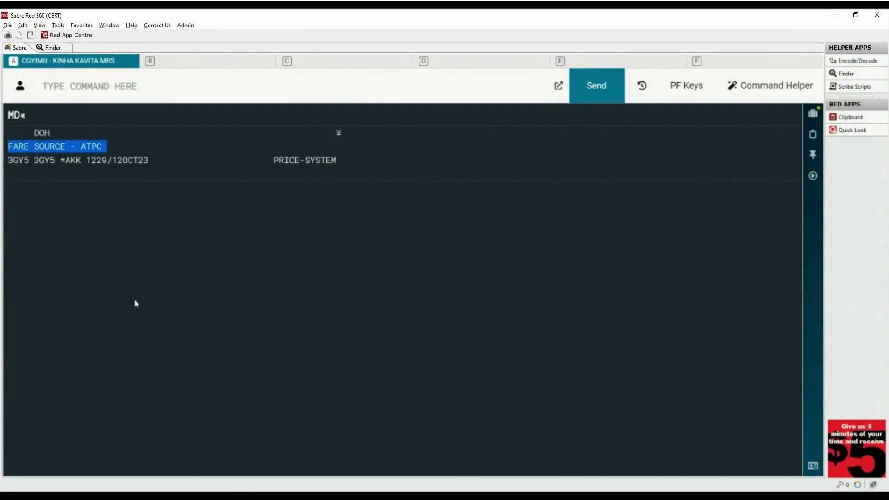
{"action": "left_click_drag", "start_coordinate": [9, 160], "coordinate": [156, 160]}
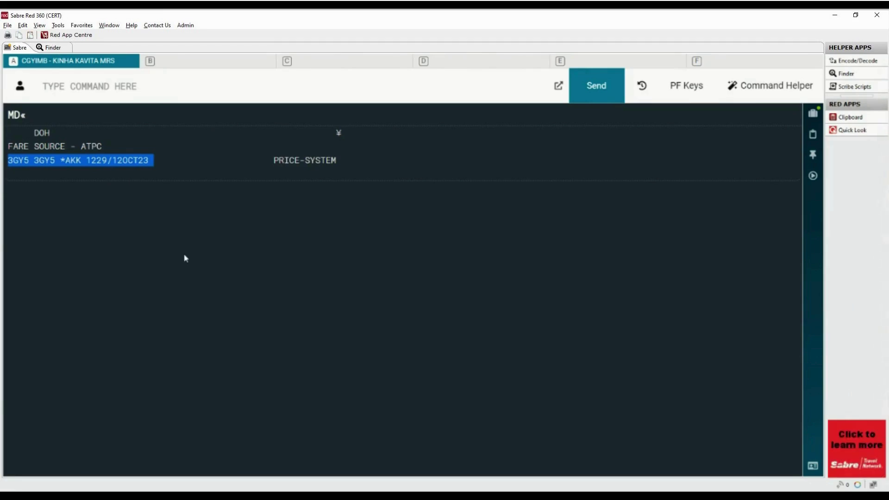
{"action": "left_click", "coordinate": [273, 160]}
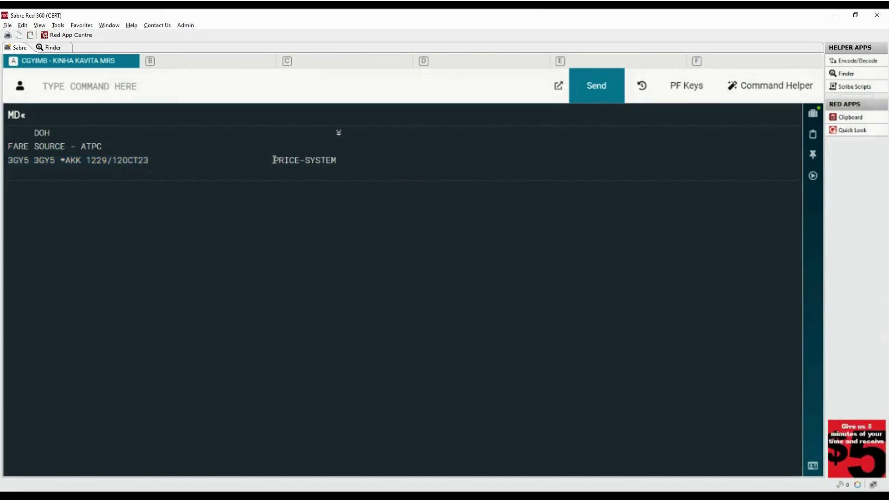
{"action": "left_click_drag", "start_coordinate": [273, 160], "coordinate": [345, 163]}
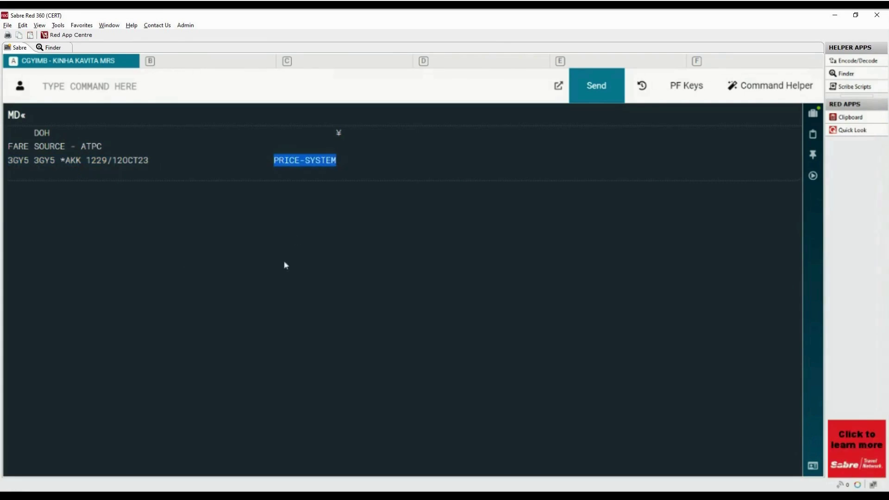
Step: Display the details of the retained price quote records with *PQ
{"action": "left_click", "coordinate": [241, 88]}
{"action": "type", "text": "*PQ"}
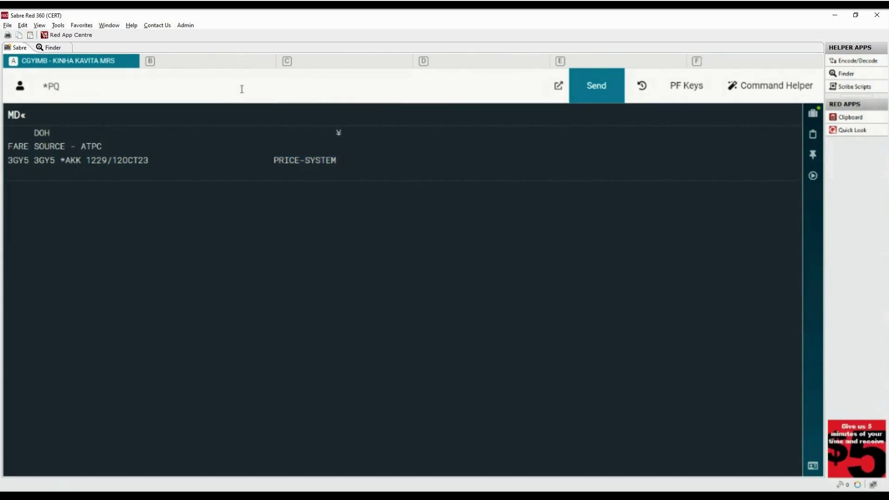
{"action": "key", "text": "Return"}
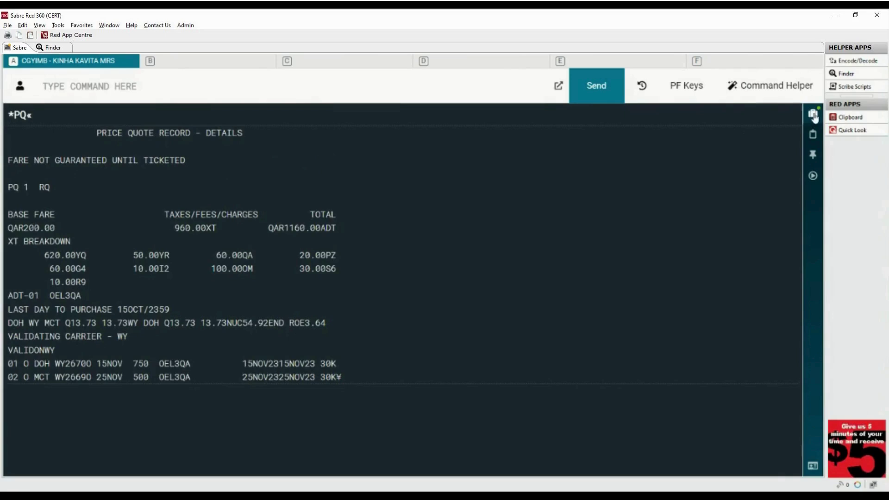
Step: Open the booking's price quotes in the graphical view from the trip summary and expand the first quote
{"action": "left_click", "coordinate": [814, 115]}
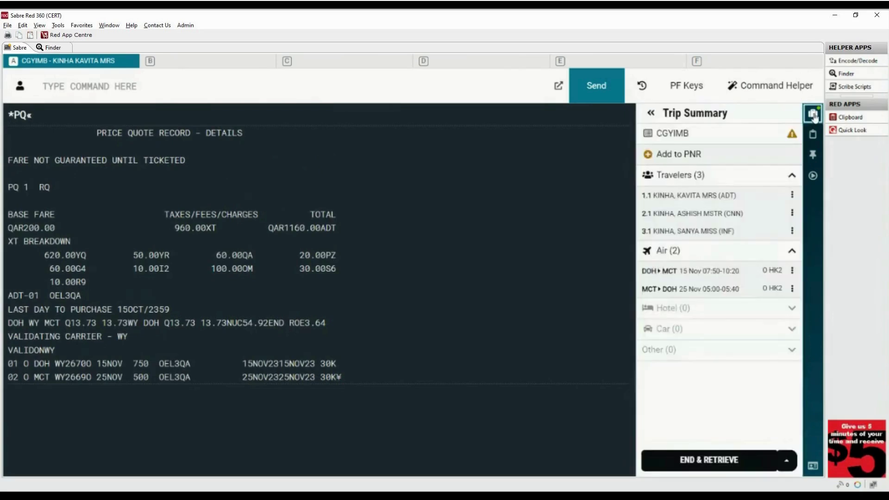
{"action": "left_click", "coordinate": [670, 134]}
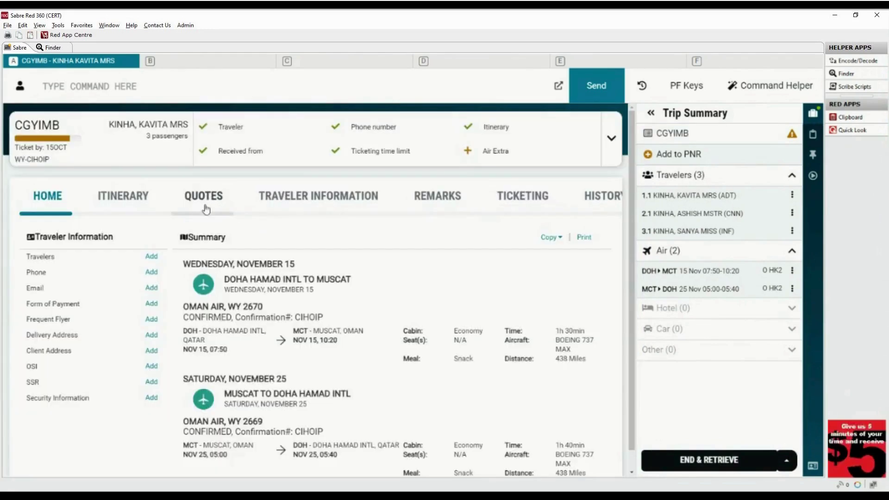
{"action": "left_click", "coordinate": [202, 200]}
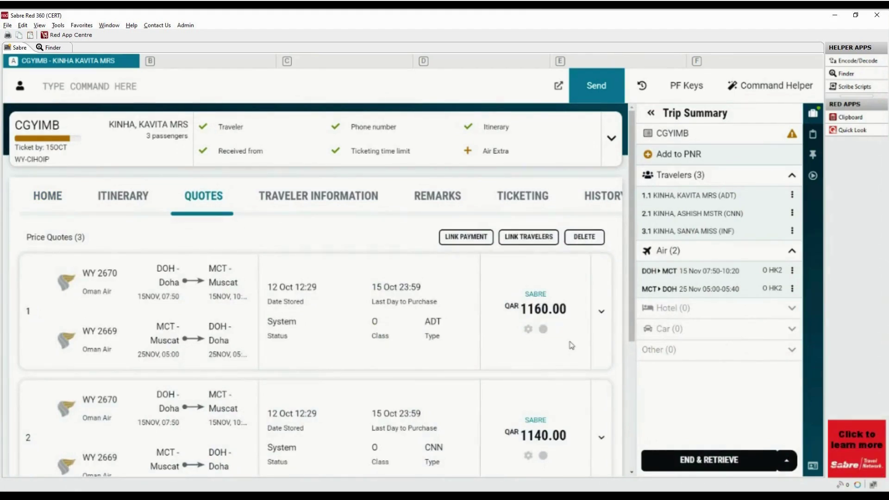
{"action": "scroll", "coordinate": [601, 253], "scroll_direction": "down", "scroll_amount": 2}
{"action": "left_click", "coordinate": [602, 249]}
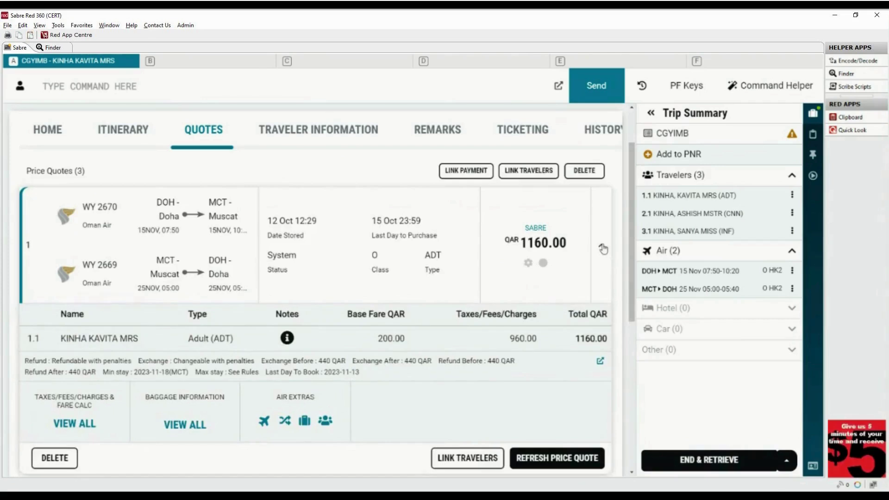
Step: View the first quote's taxes, fees and charges, and its baggage allowances, closing each window
{"action": "left_click", "coordinate": [71, 425]}
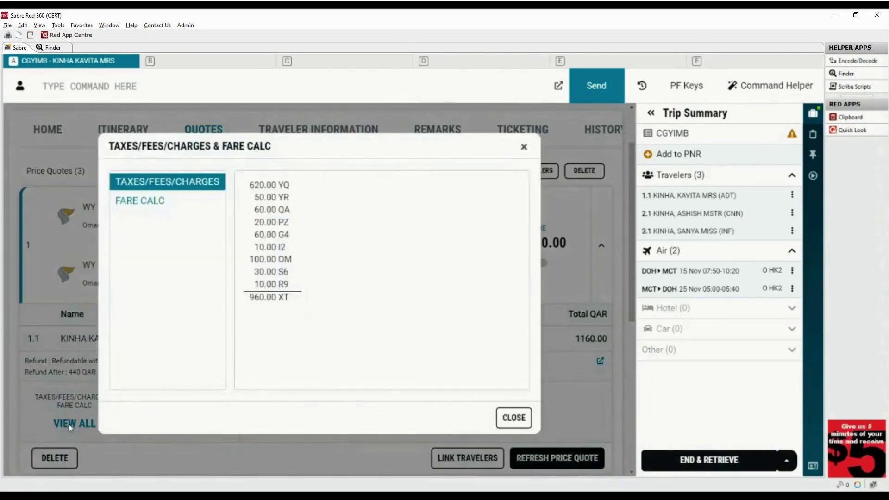
{"action": "left_click", "coordinate": [515, 419]}
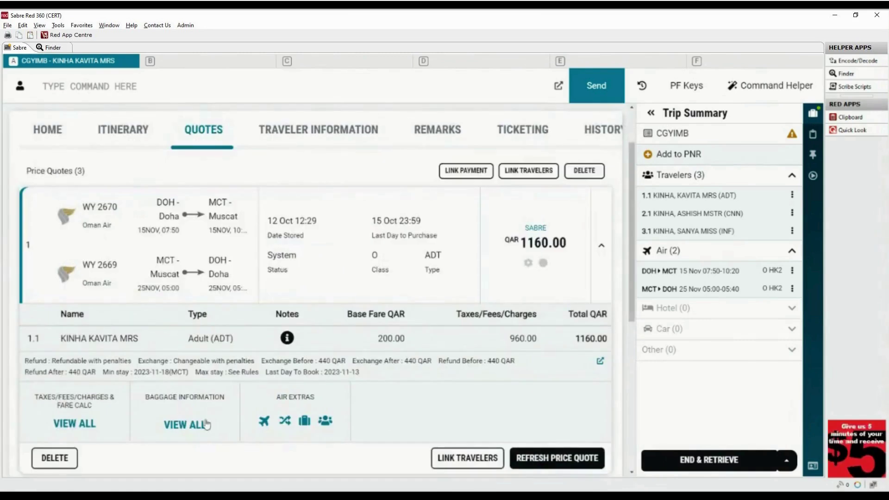
{"action": "left_click", "coordinate": [180, 429]}
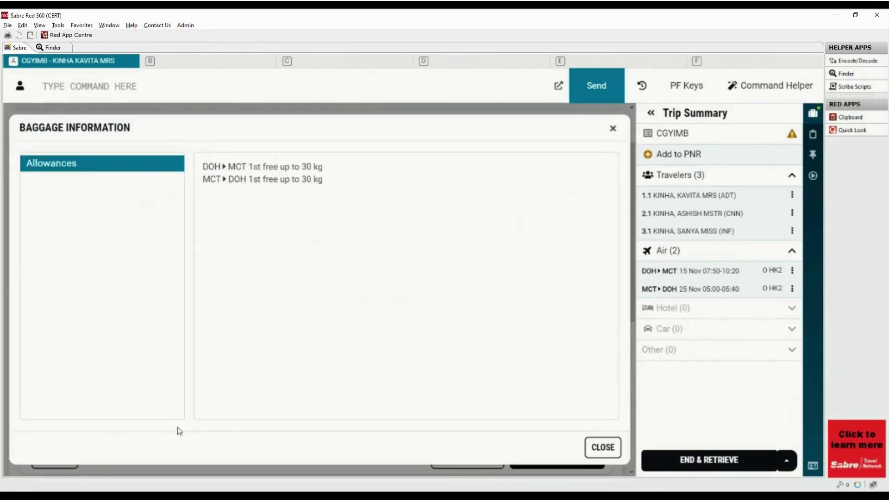
{"action": "left_click", "coordinate": [601, 448]}
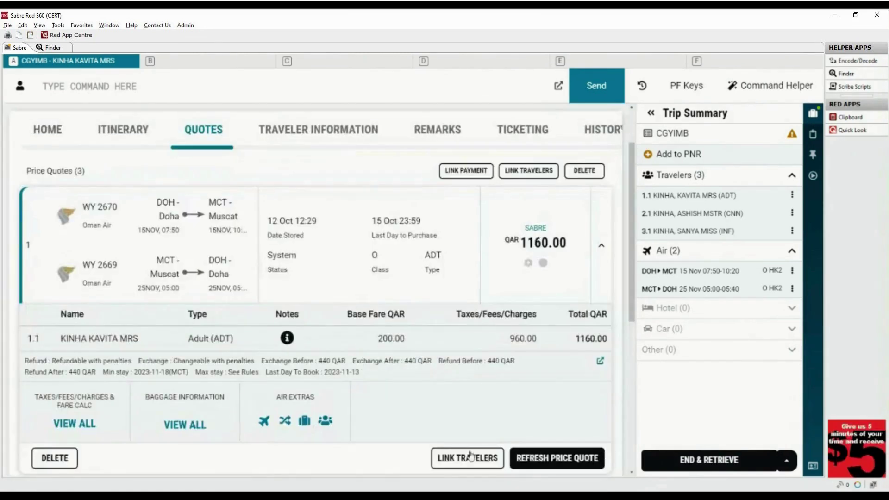
Step: View the first quote's air extras and the 16 - PENALTIES section of its fare rules, closing each window without saving
{"action": "left_click", "coordinate": [295, 424]}
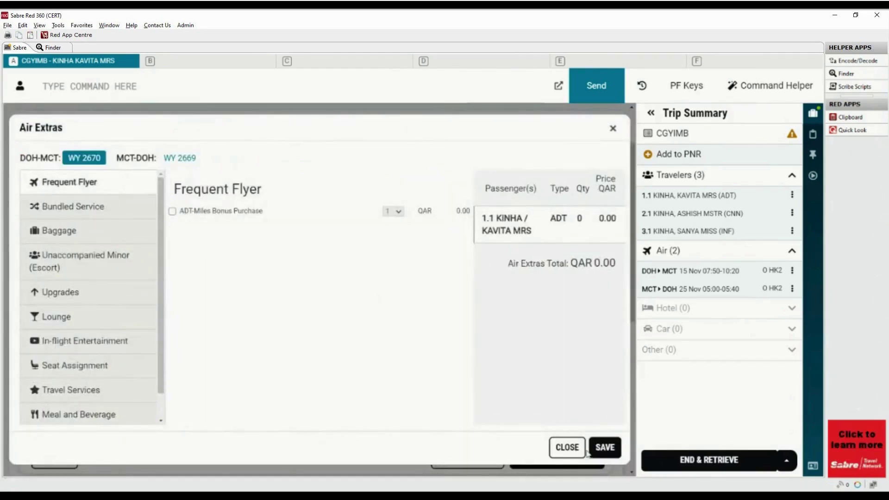
{"action": "left_click", "coordinate": [567, 448]}
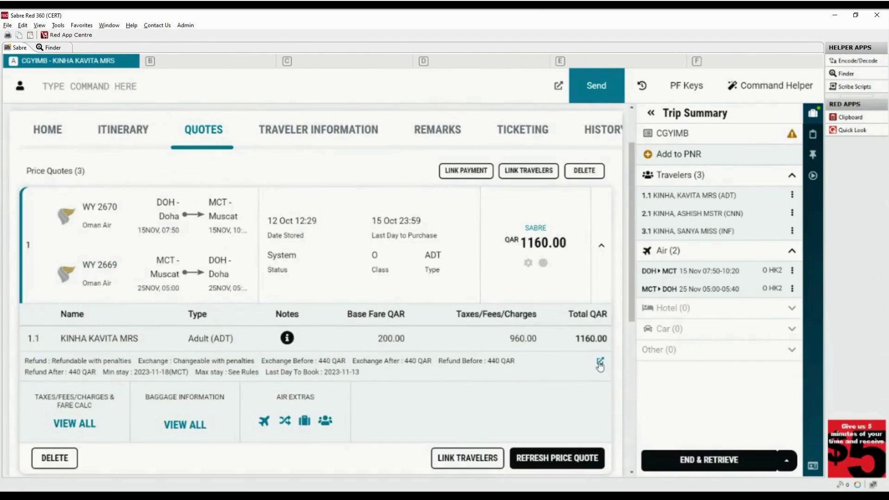
{"action": "left_click", "coordinate": [599, 363]}
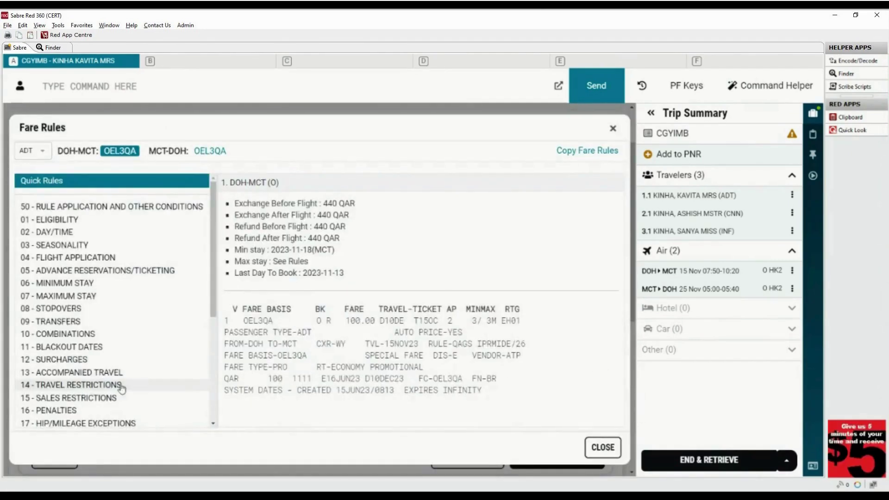
{"action": "left_click", "coordinate": [62, 412]}
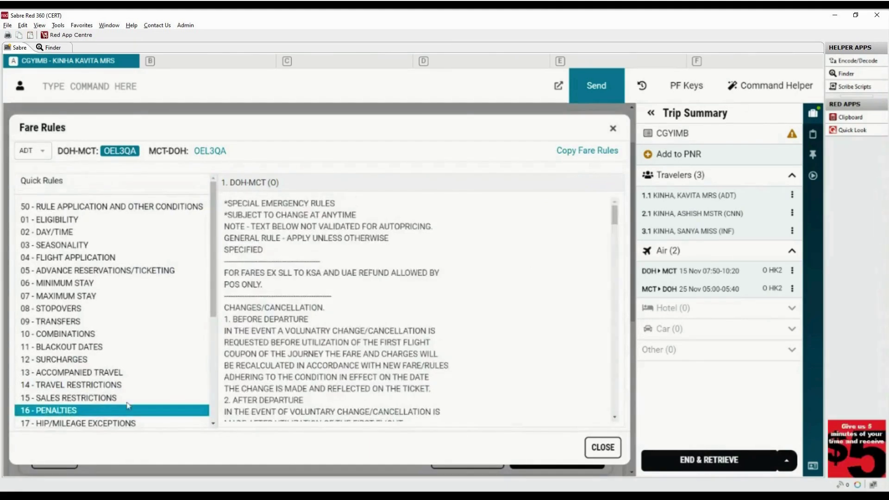
{"action": "scroll", "coordinate": [610, 412], "scroll_direction": "down", "scroll_amount": 10}
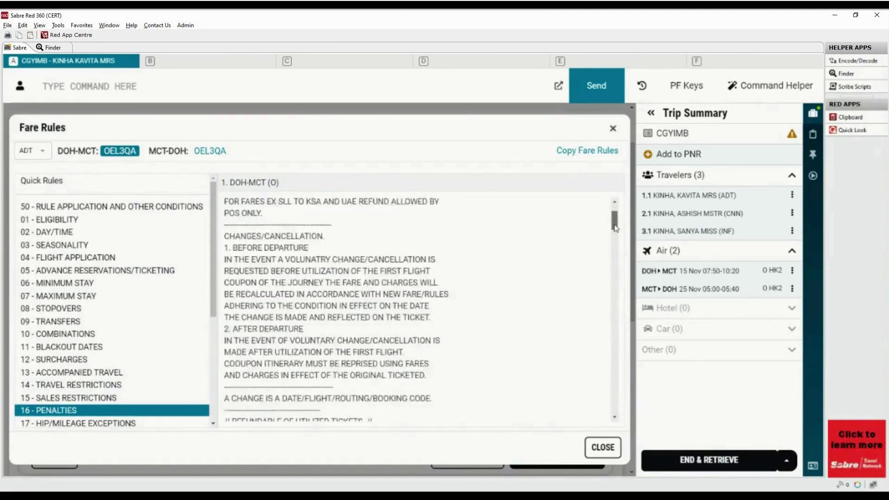
{"action": "left_click", "coordinate": [601, 448]}
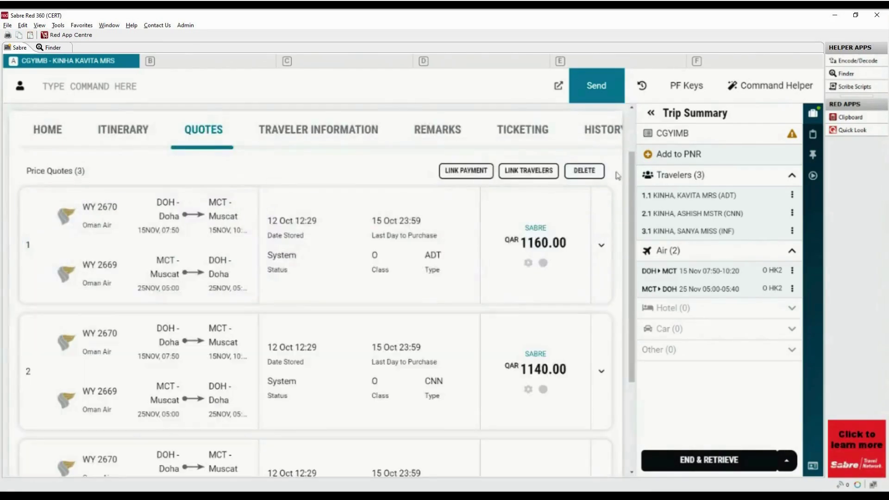
Step: Select all three price quotes for deletion in the graphical view, and cancel the deletion at its confirmation
{"action": "left_click", "coordinate": [586, 172]}
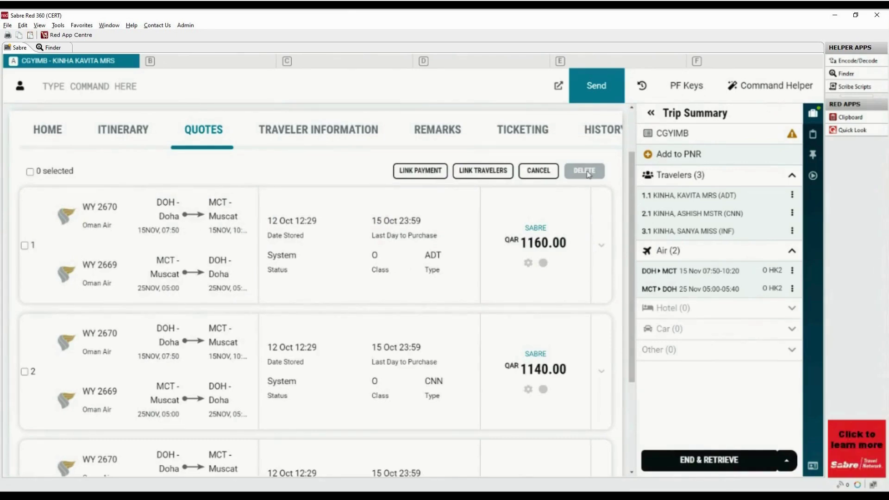
{"action": "left_click", "coordinate": [25, 246]}
{"action": "scroll", "coordinate": [28, 208], "scroll_direction": "down", "scroll_amount": 1}
{"action": "left_click", "coordinate": [29, 125]}
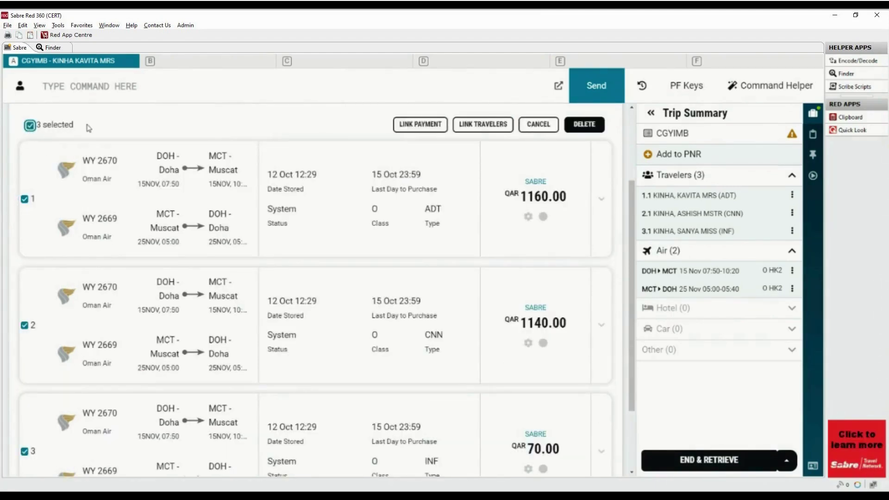
{"action": "left_click_drag", "start_coordinate": [89, 129], "coordinate": [40, 133]}
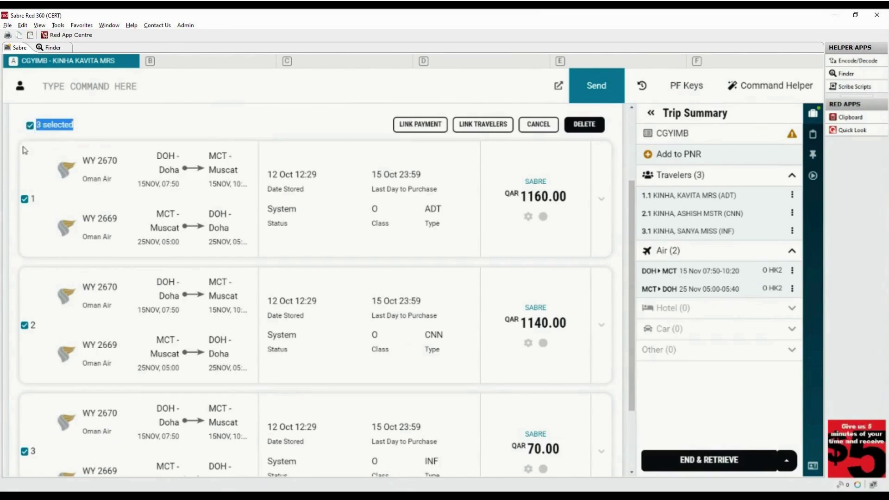
{"action": "left_click", "coordinate": [590, 128]}
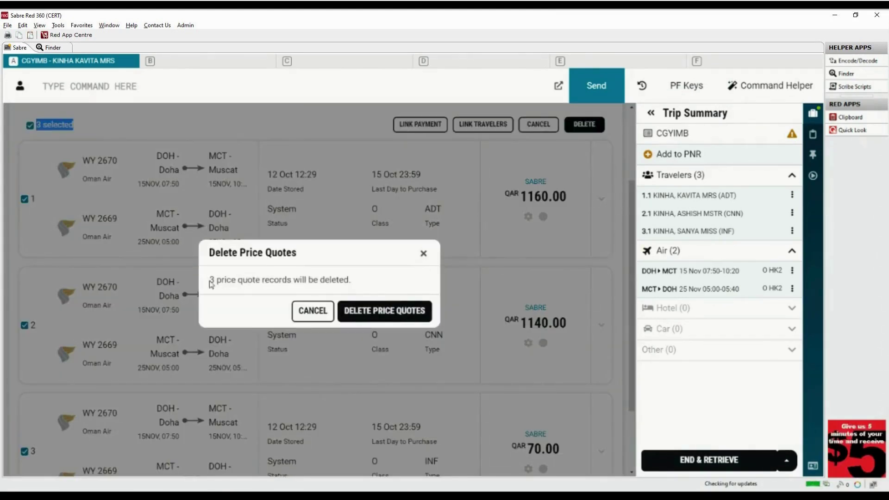
{"action": "left_click_drag", "start_coordinate": [208, 280], "coordinate": [370, 281]}
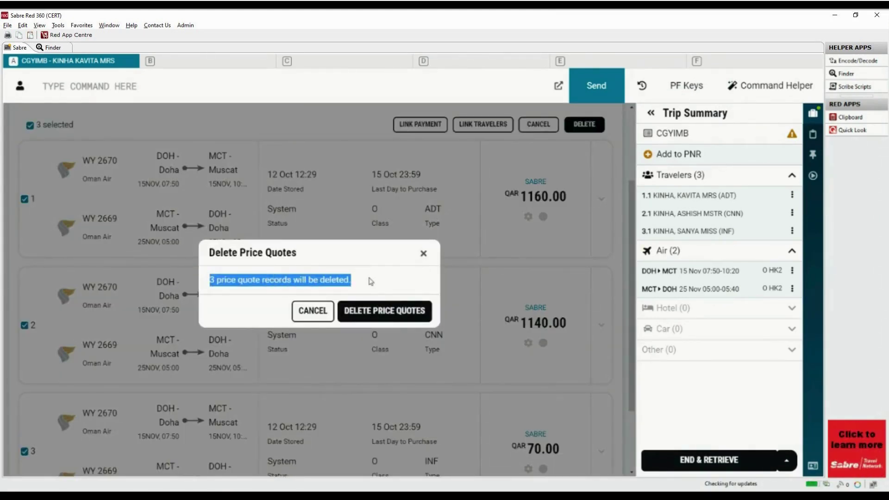
{"action": "left_click", "coordinate": [312, 312]}
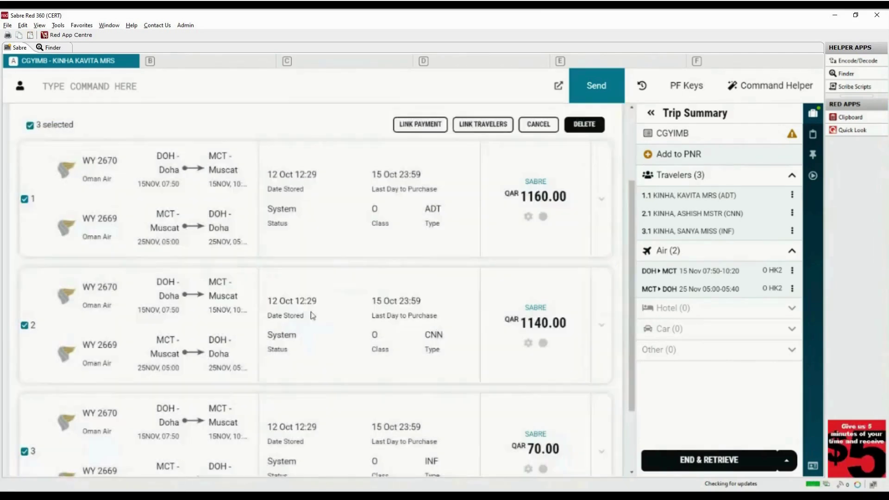
Step: Display the summary of the booking's retained price quote records with *PQS
{"action": "left_click", "coordinate": [282, 84]}
{"action": "type", "text": "*PQS"}
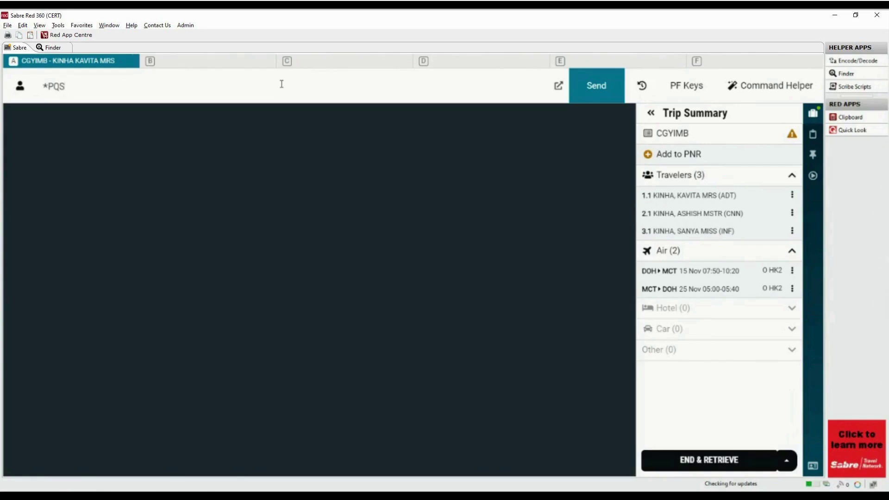
{"action": "key", "text": "Return"}
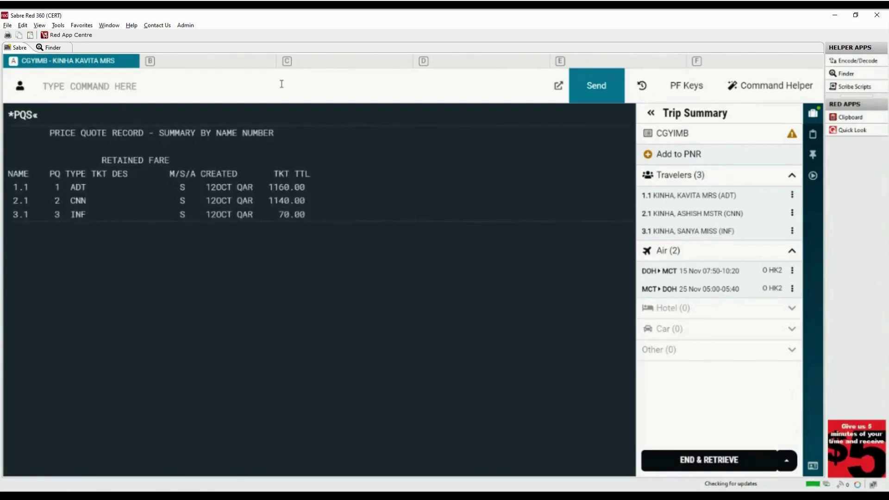
Step: Delete all retained price quote records from the booking with the command PQD-ALL
{"action": "left_click", "coordinate": [282, 84]}
{"action": "type", "text": "PQD"}
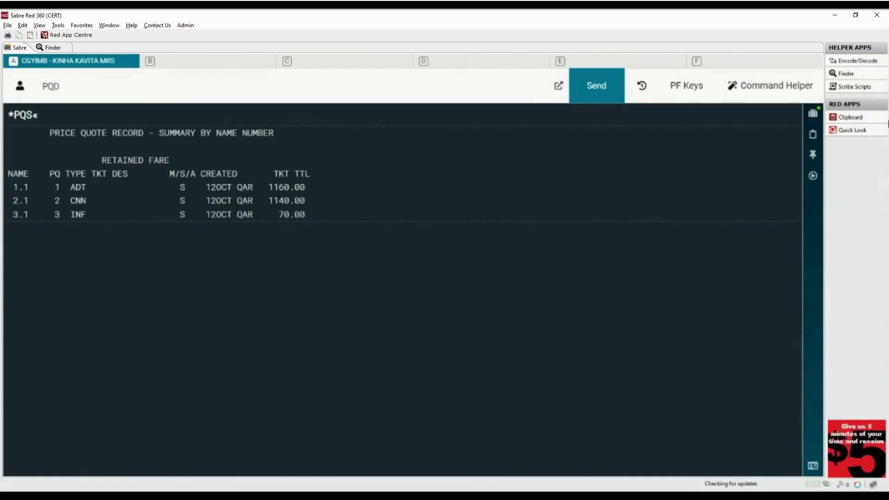
{"action": "type", "text": "1-"}
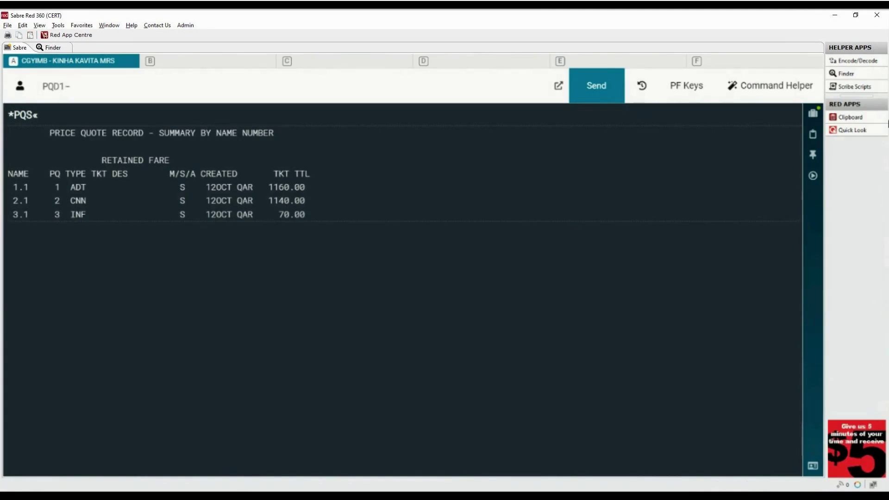
{"action": "type", "text": "2"}
{"action": "key", "text": "BackSpace"}
{"action": "key", "text": "BackSpace"}
{"action": "type", "text": "/"}
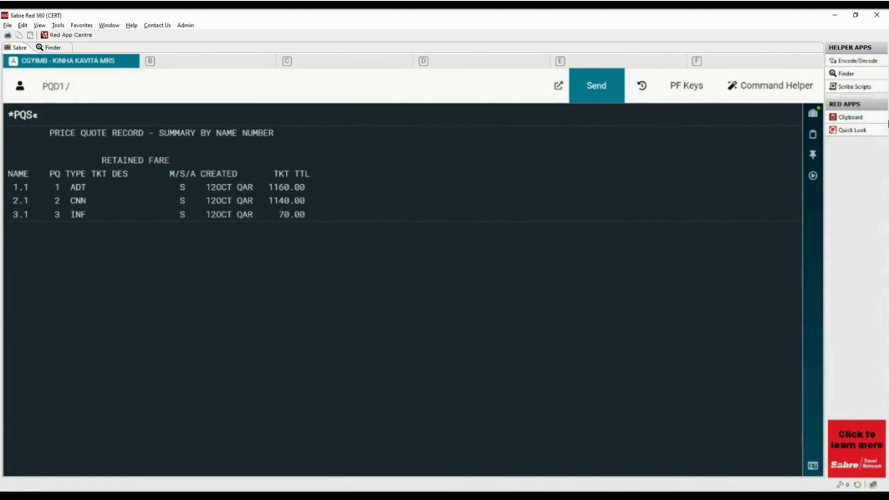
{"action": "type", "text": "3"}
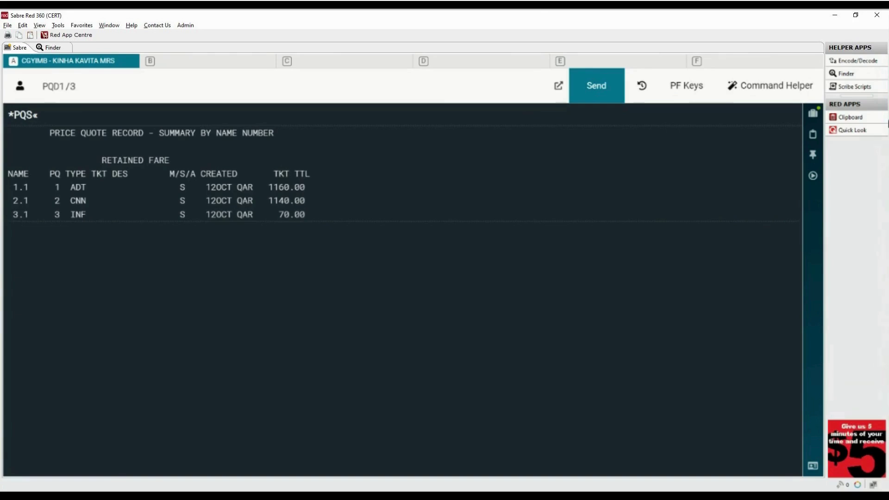
{"action": "key", "text": "BackSpace"}
{"action": "key", "text": "BackSpace"}
{"action": "key", "text": "BackSpace"}
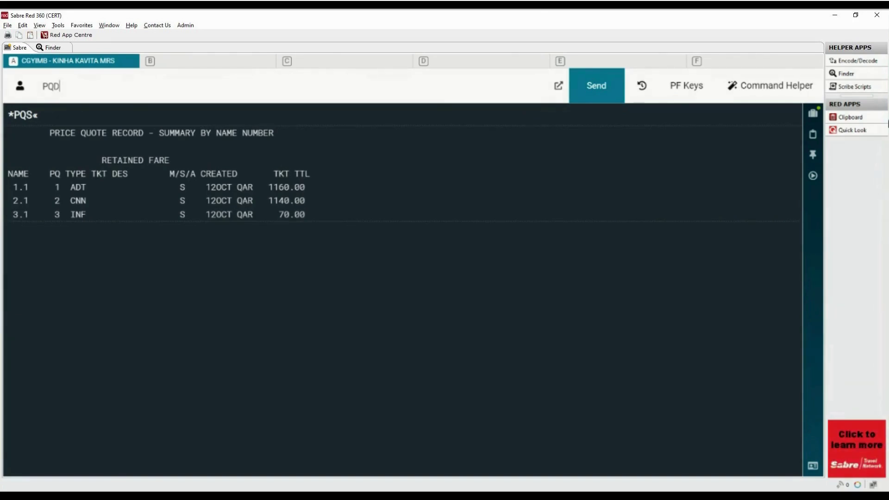
{"action": "type", "text": "-"}
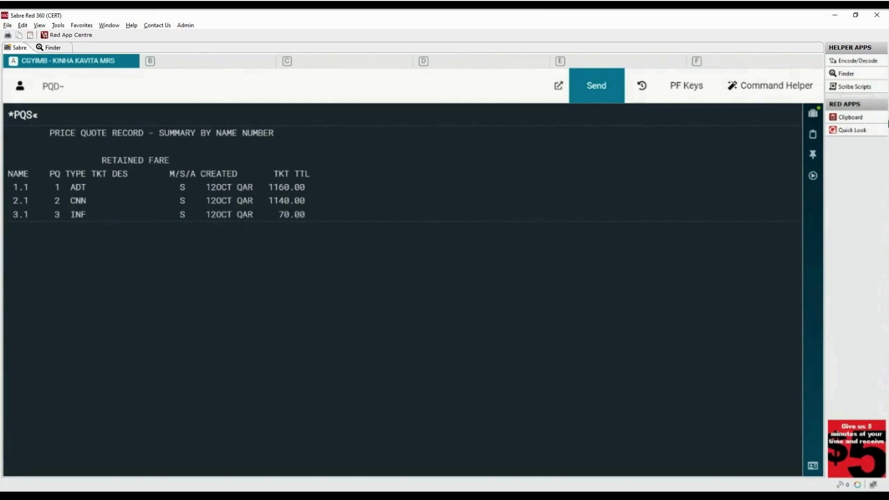
{"action": "type", "text": "ALL"}
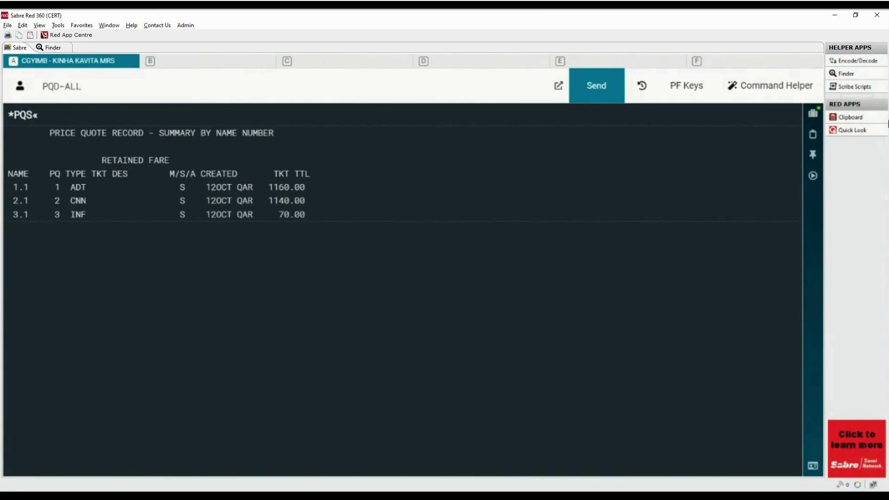
{"action": "key", "text": "Return"}
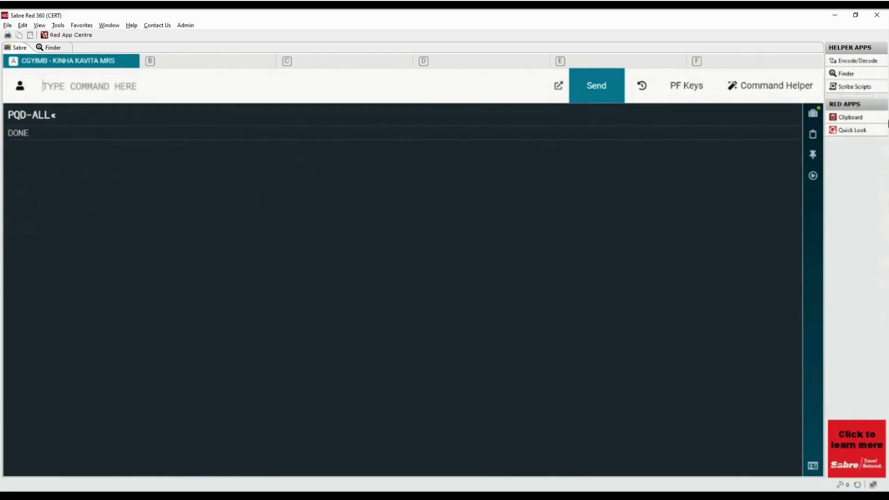
Step: Add the received-from entry P and end and retrieve the booking with 6P§ER, and redisplay it with IR
{"action": "type", "text": "6P§"}
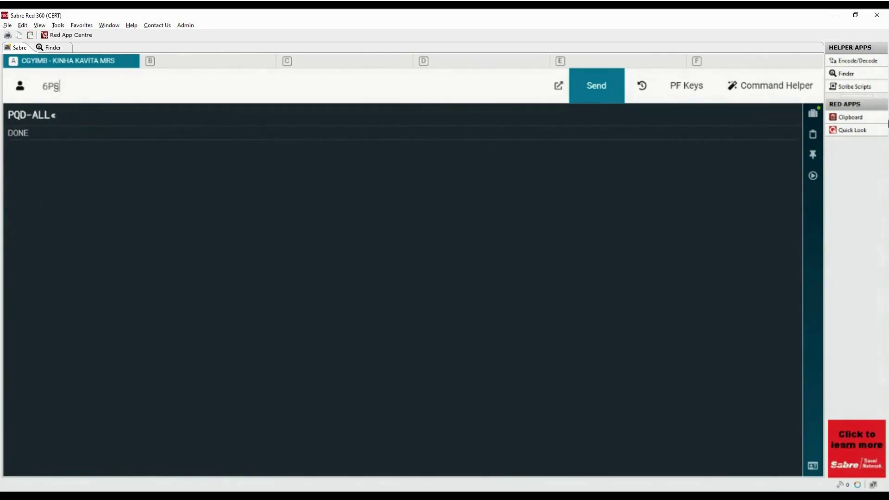
{"action": "type", "text": "ER"}
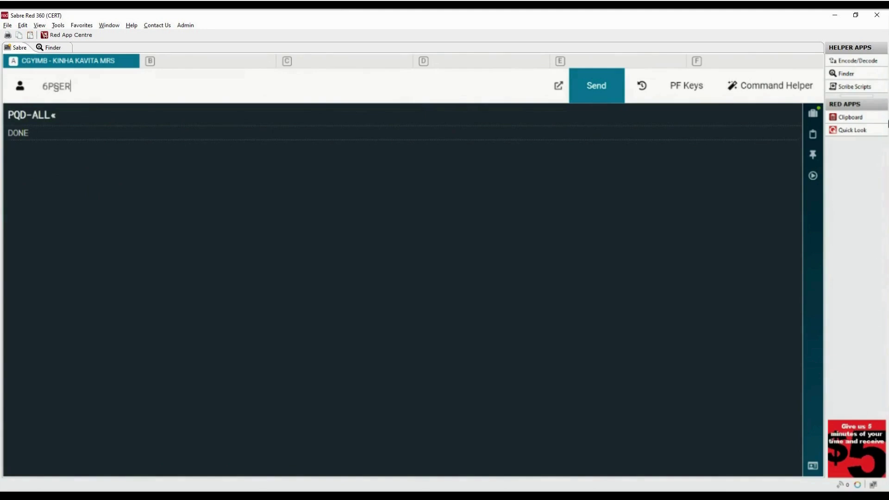
{"action": "key", "text": "Return"}
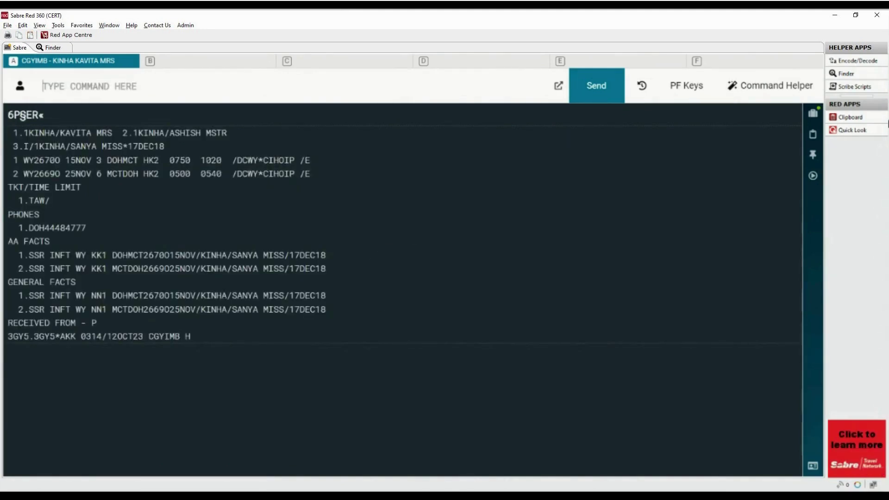
{"action": "type", "text": "IR"}
{"action": "key", "text": "Return"}
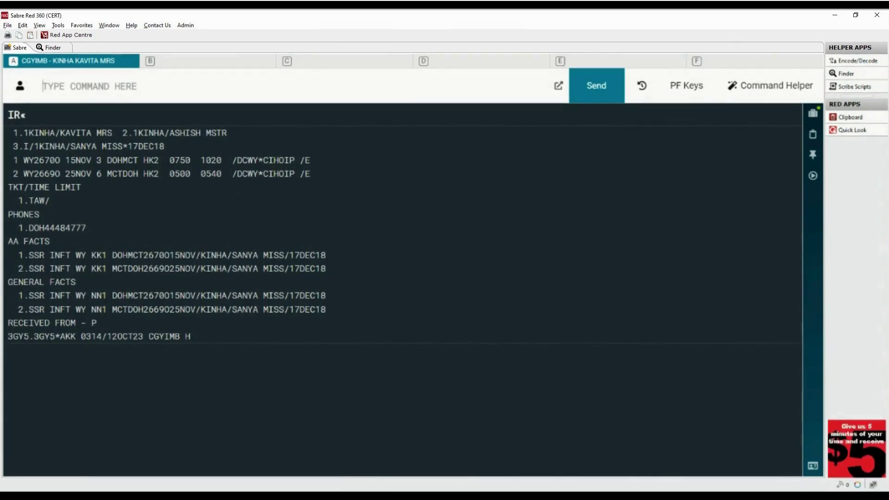
Step: Price the booking and retain new price quote records for all passengers with WPRQA
{"action": "type", "text": "W"}
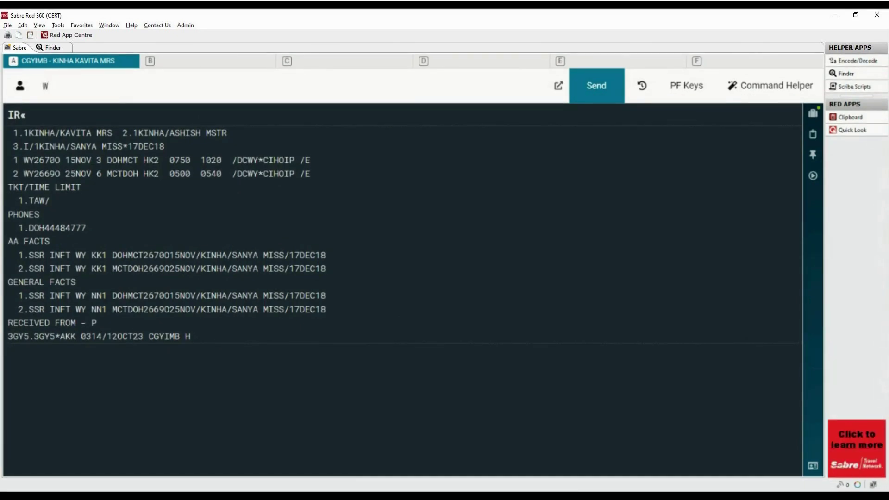
{"action": "type", "text": "PRQ"}
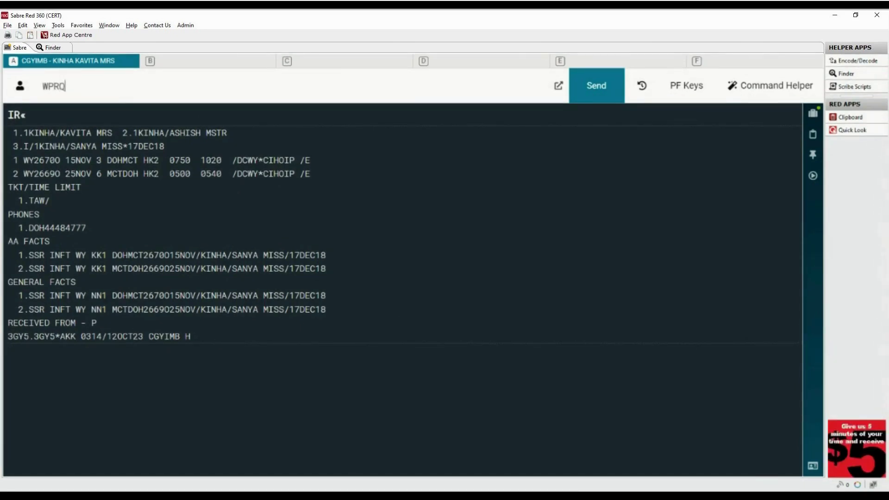
{"action": "type", "text": "A"}
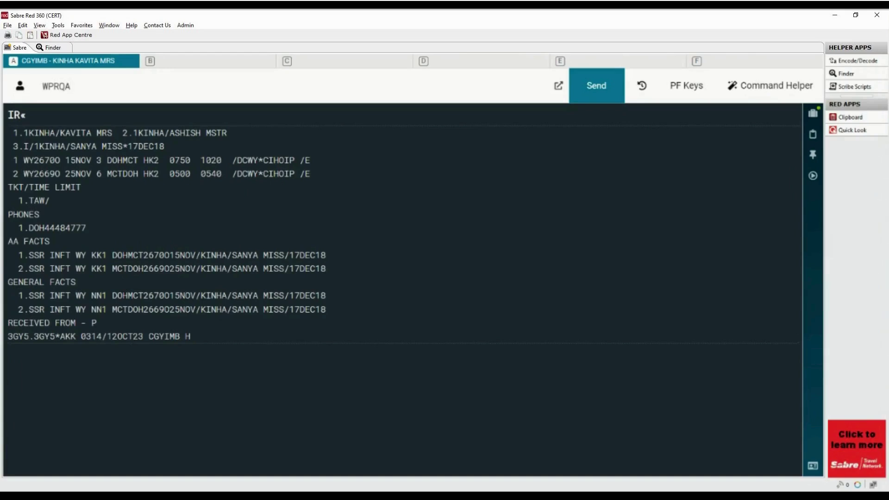
{"action": "key", "text": "Return"}
{"action": "left_click_drag", "start_coordinate": [7, 134], "coordinate": [203, 139]}
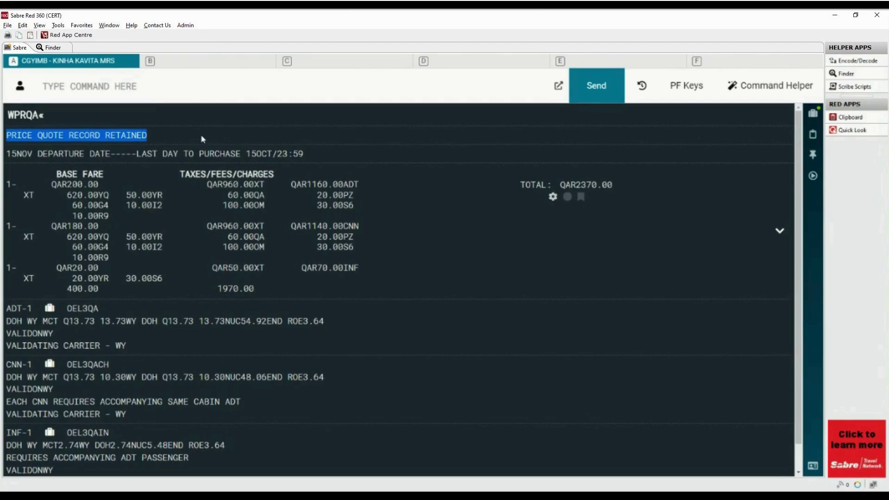
Step: Add the received-from entry with 6P, and save and retrieve the booking with ER
{"action": "type", "text": "6P"}
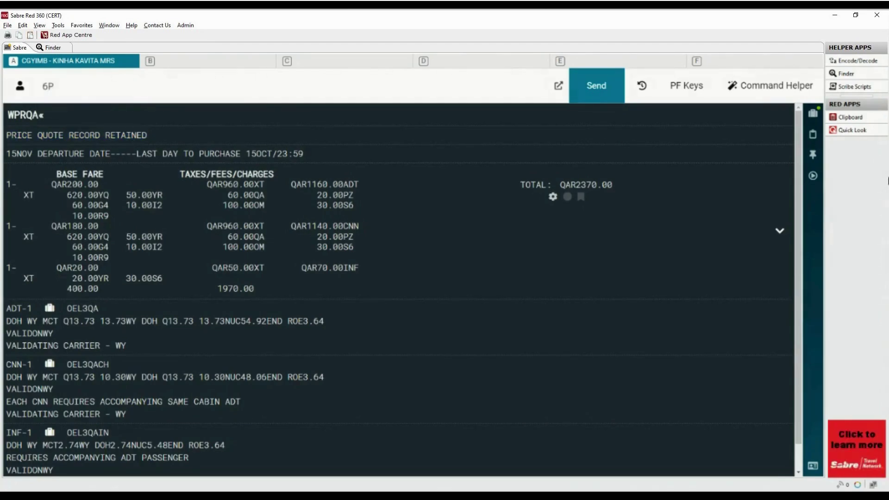
{"action": "key", "text": "Return"}
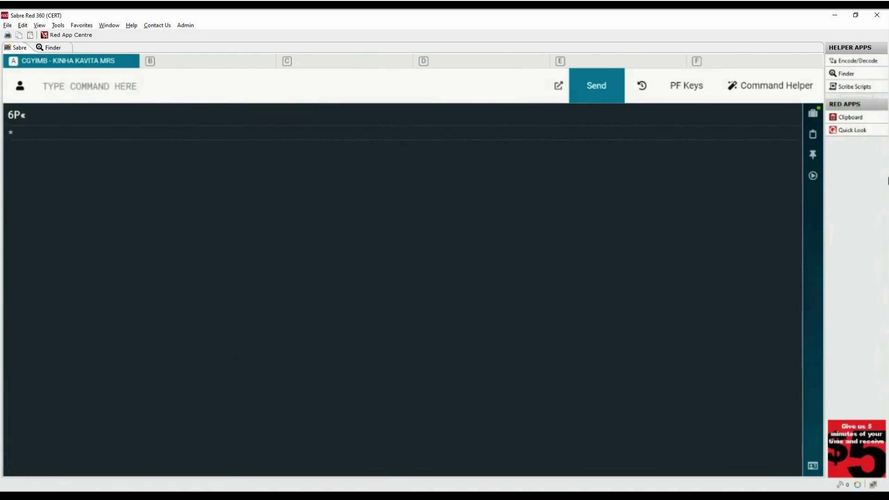
{"action": "type", "text": "ER"}
{"action": "key", "text": "Return"}
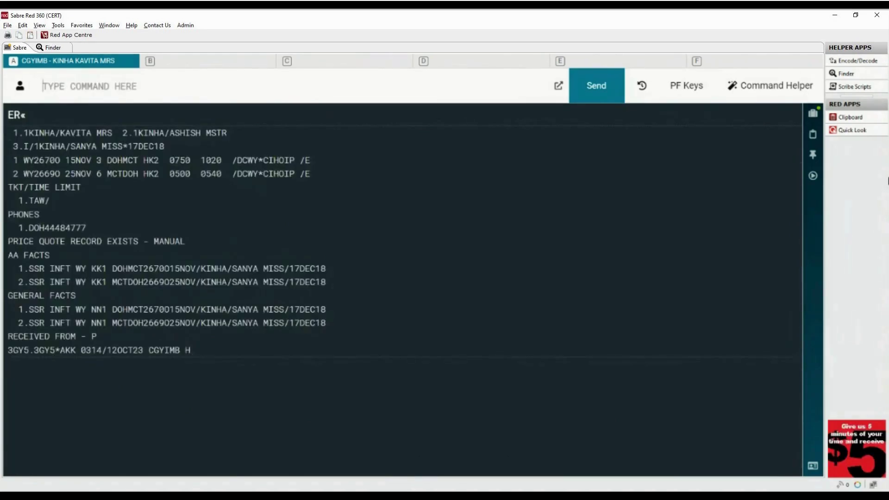
{"action": "left_click_drag", "start_coordinate": [7, 241], "coordinate": [200, 242]}
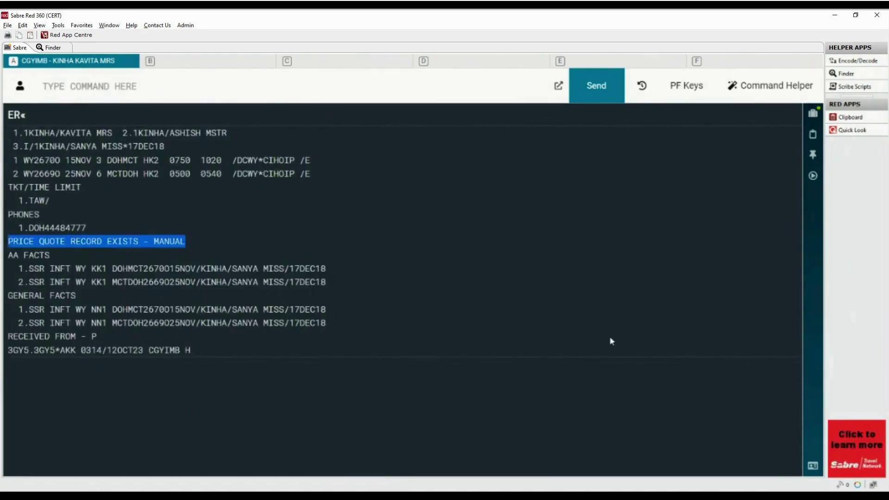
Step: Display the price quote record summary with *PQS and examine the first record's M/S/A indicator
{"action": "left_click", "coordinate": [229, 89]}
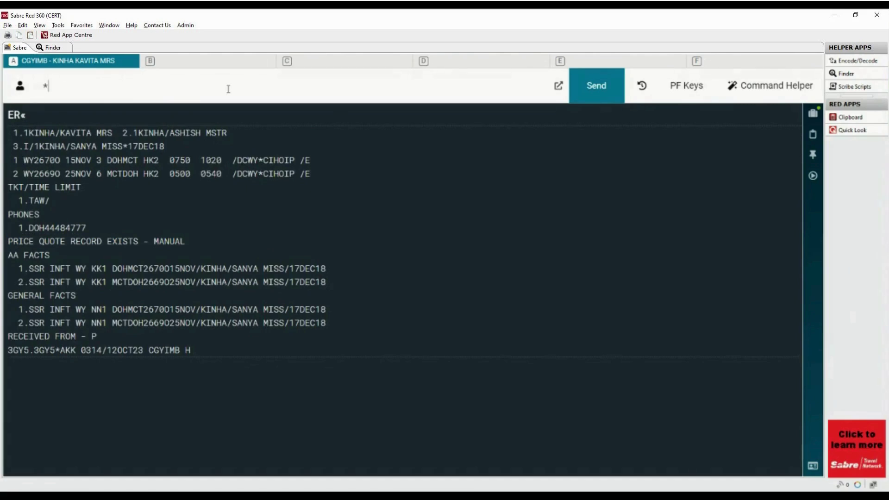
{"action": "type", "text": "*PQS"}
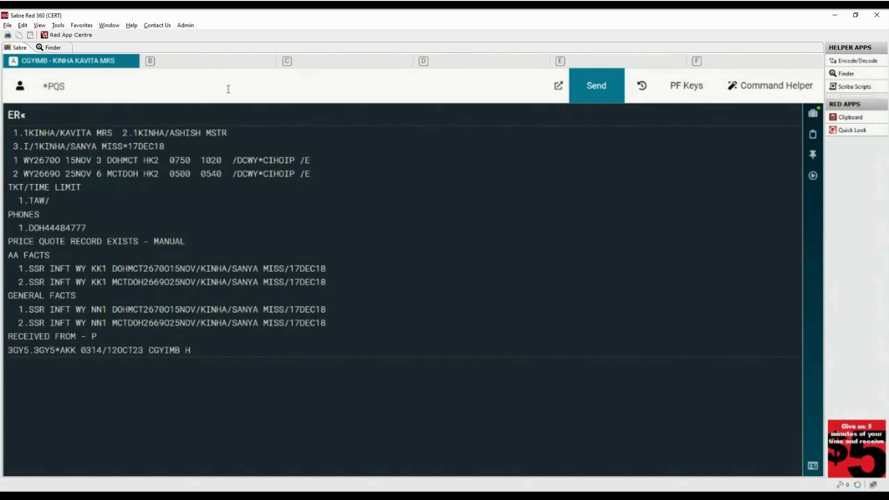
{"action": "key", "text": "Return"}
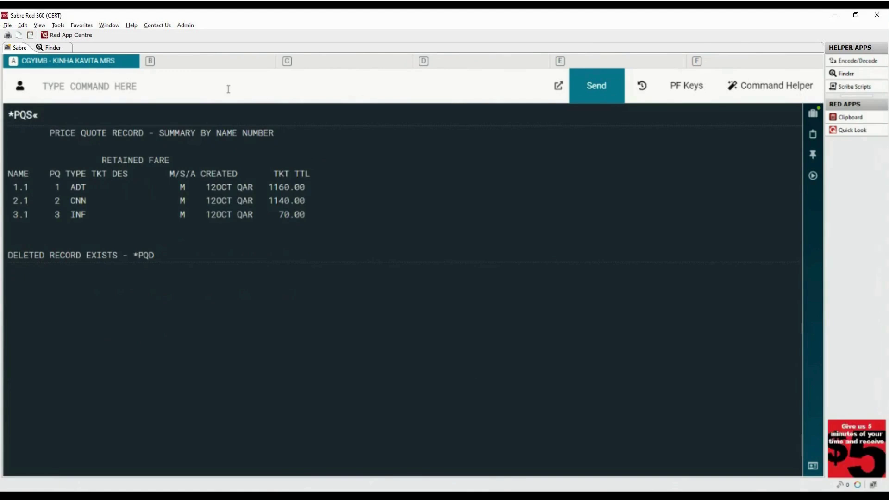
{"action": "left_click_drag", "start_coordinate": [176, 187], "coordinate": [189, 186]}
Step: Display the ticket fare amount mask of price quote record 1 with **WTKT1 and examine its endorsement line
{"action": "left_click", "coordinate": [253, 86]}
{"action": "type", "text": "**"}
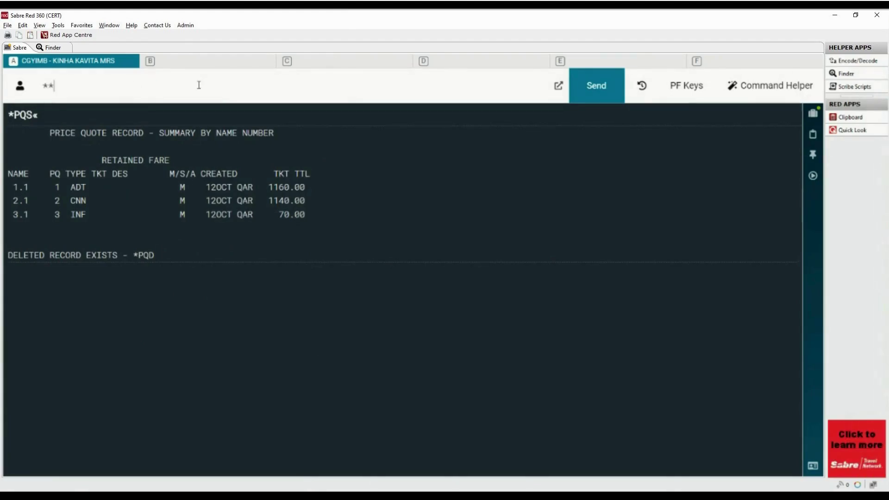
{"action": "type", "text": "WT"}
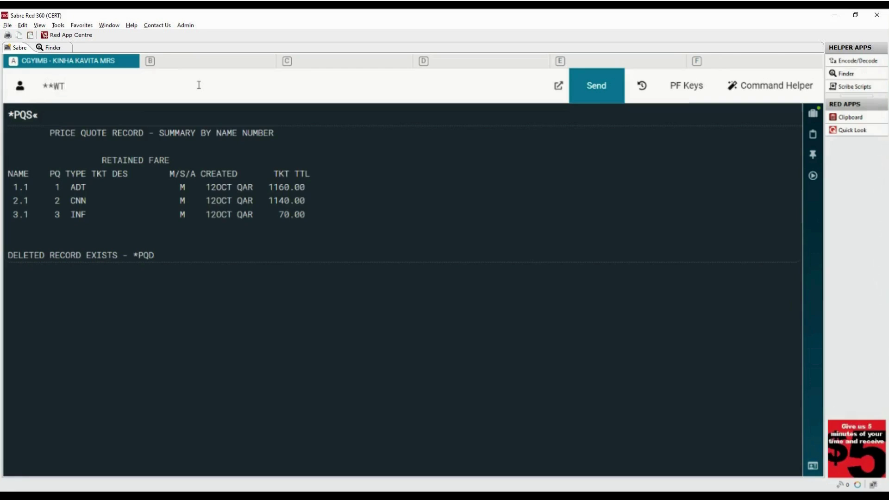
{"action": "type", "text": "KT"}
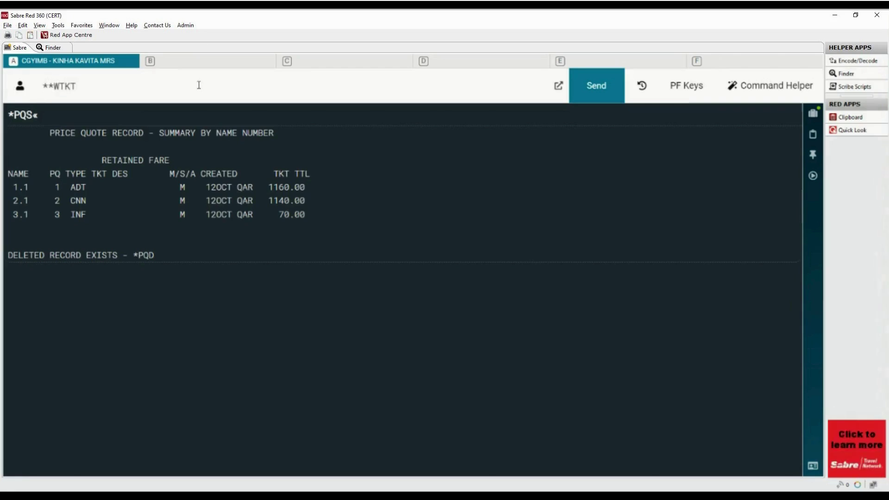
{"action": "type", "text": "1"}
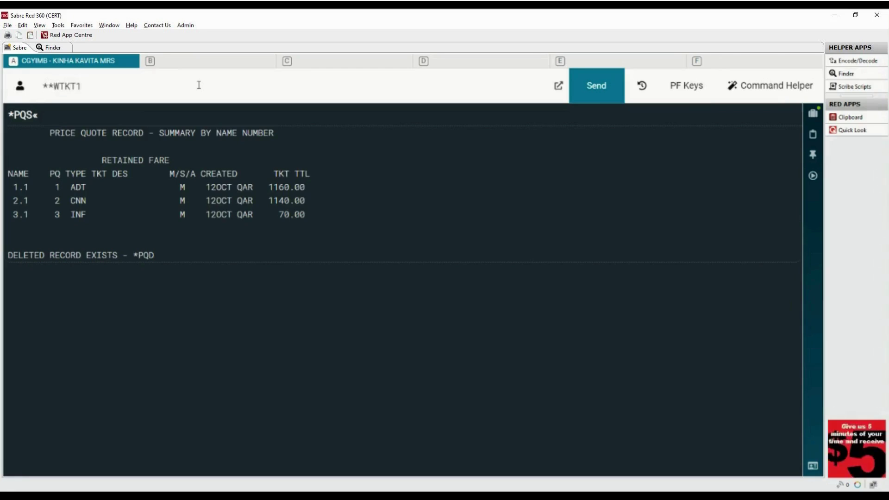
{"action": "key", "text": "Return"}
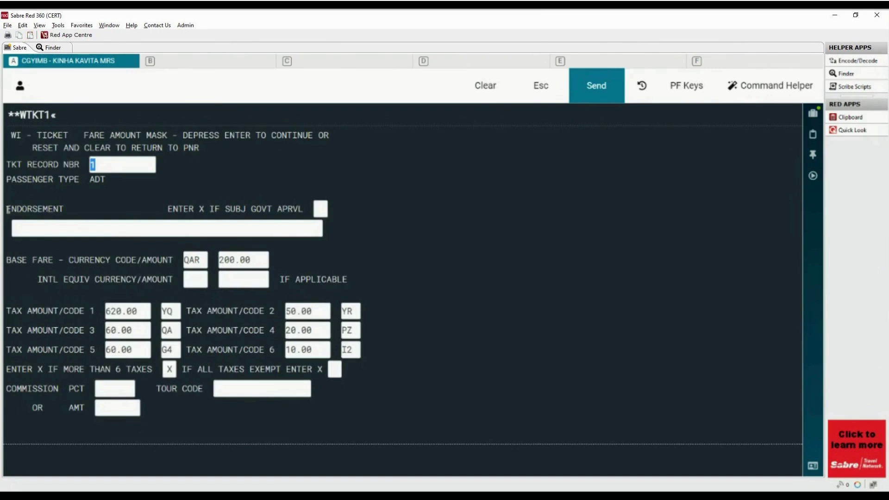
{"action": "left_click_drag", "start_coordinate": [6, 209], "coordinate": [69, 209]}
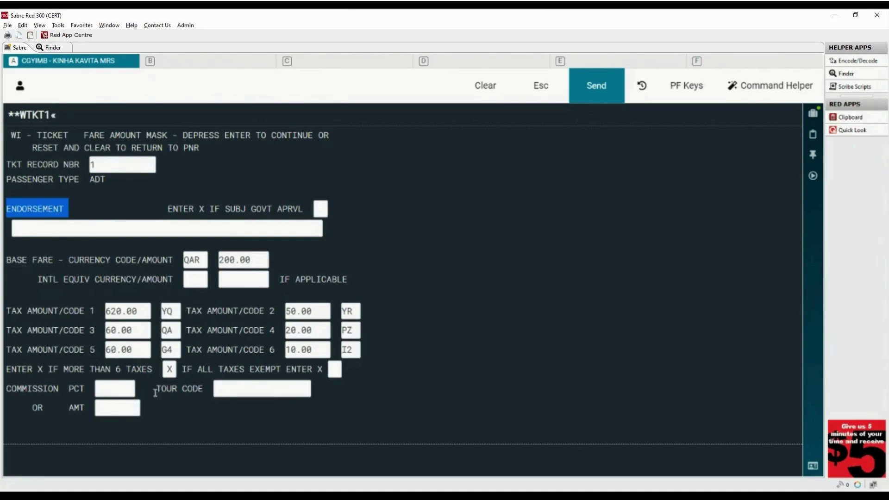
Step: Go through record 1's additional tax mask and its fare info mask with the fare calculation
{"action": "key", "text": "Return"}
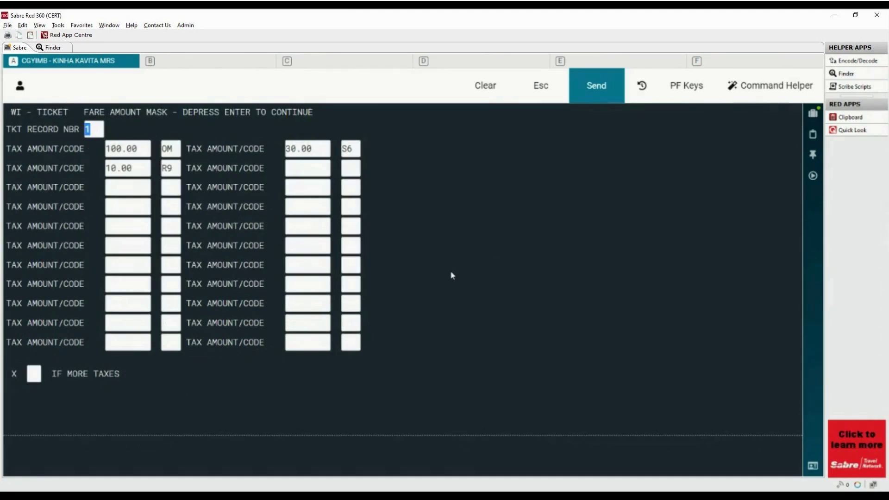
{"action": "key", "text": "Return"}
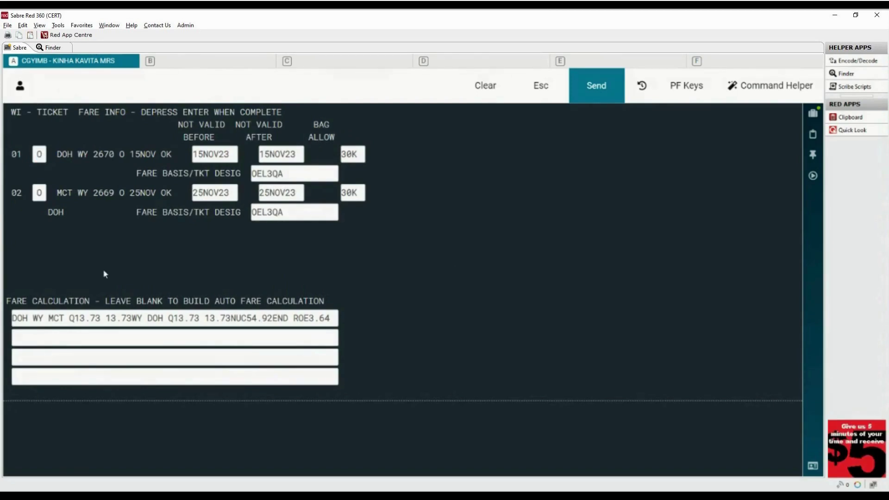
{"action": "key", "text": "Return"}
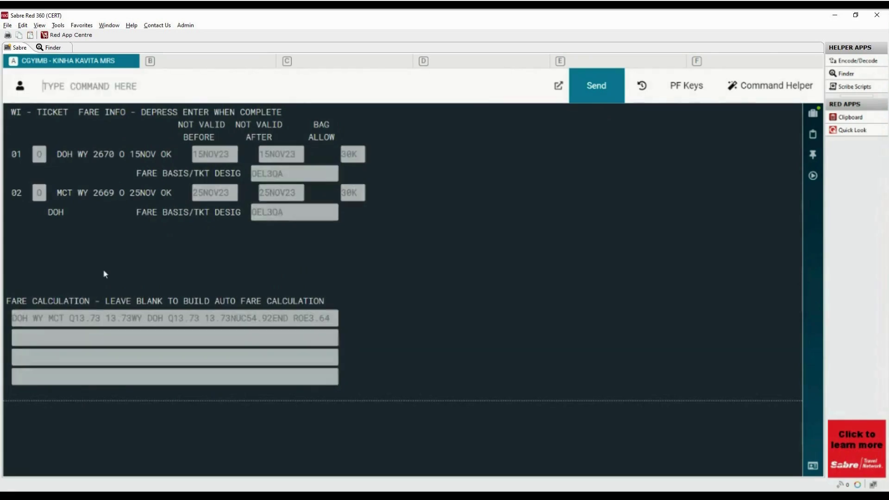
Step: Submit record 1's fare amount mask with the endorsement VALID ON WY ONLY, and save and retrieve the booking with ER
{"action": "key", "text": "Return"}
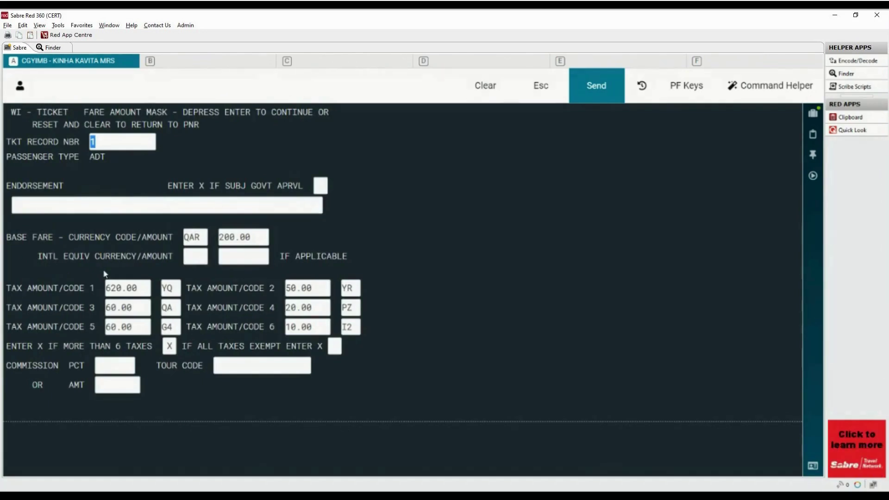
{"action": "key", "text": "Return"}
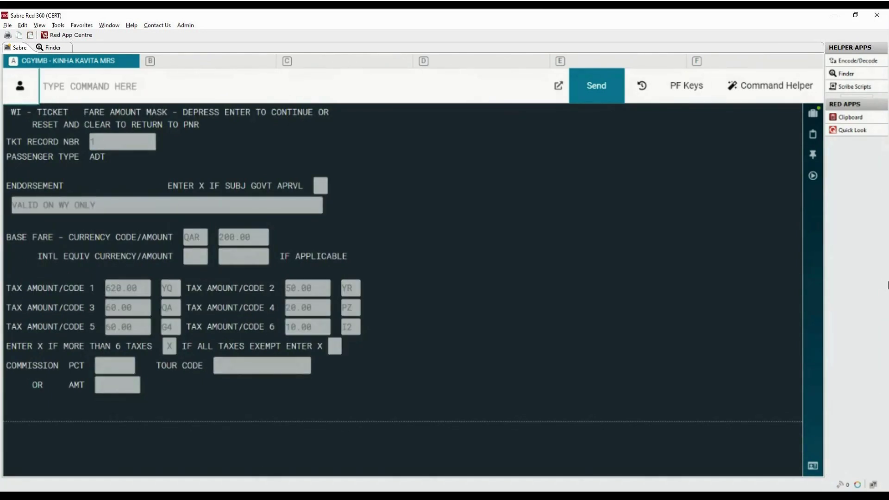
{"action": "type", "text": "ER"}
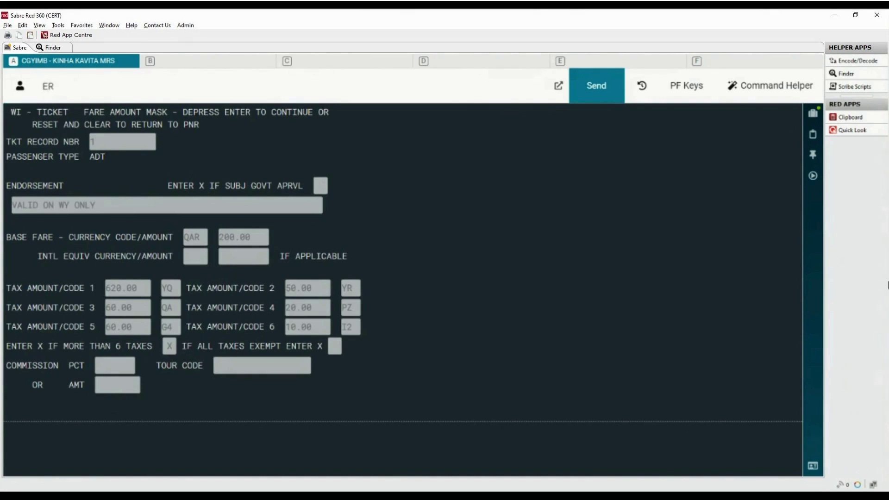
{"action": "key", "text": "Return"}
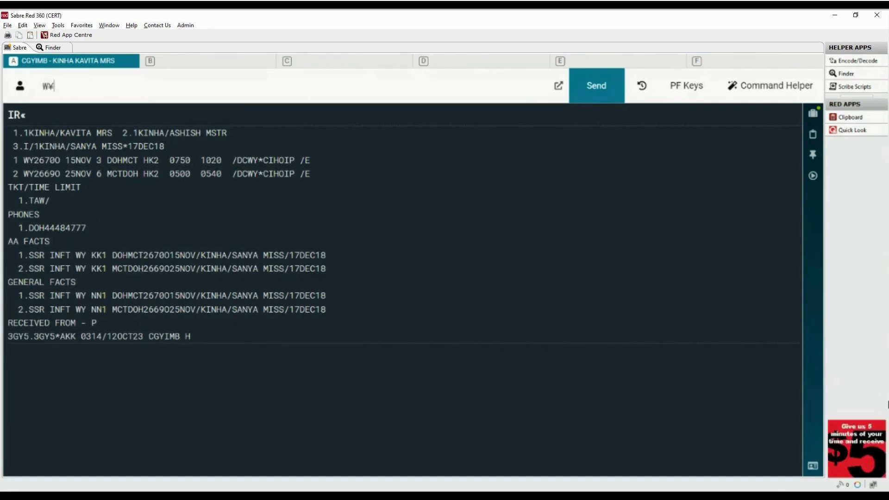
Step: Create manual price quote records for the adult, child and infant with W¥CTKT¥PADT/CNN/INF and leave the blank fare mask
{"action": "type", "text": "CTK"}
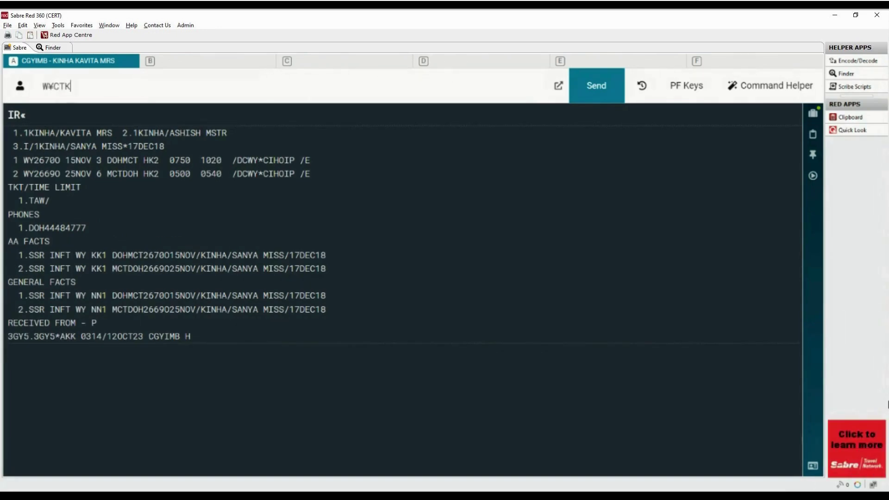
{"action": "type", "text": "T¥PADT/"}
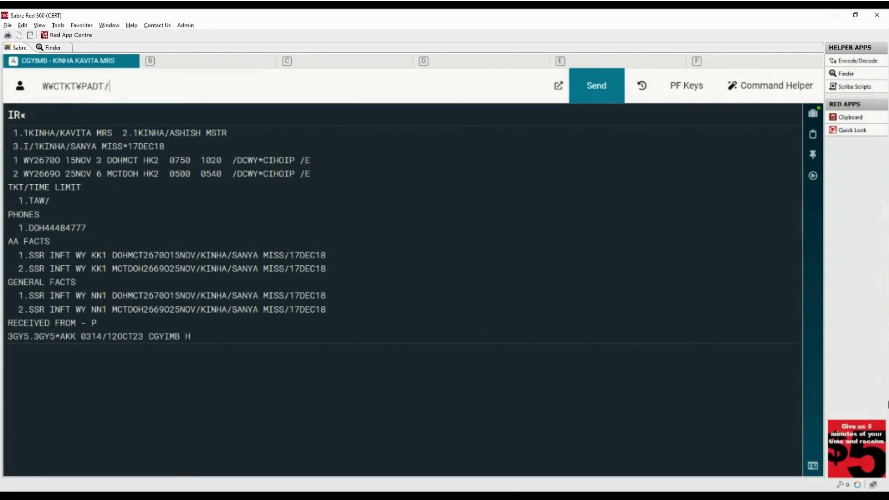
{"action": "type", "text": "CNN/INF"}
{"action": "key", "text": "Return"}
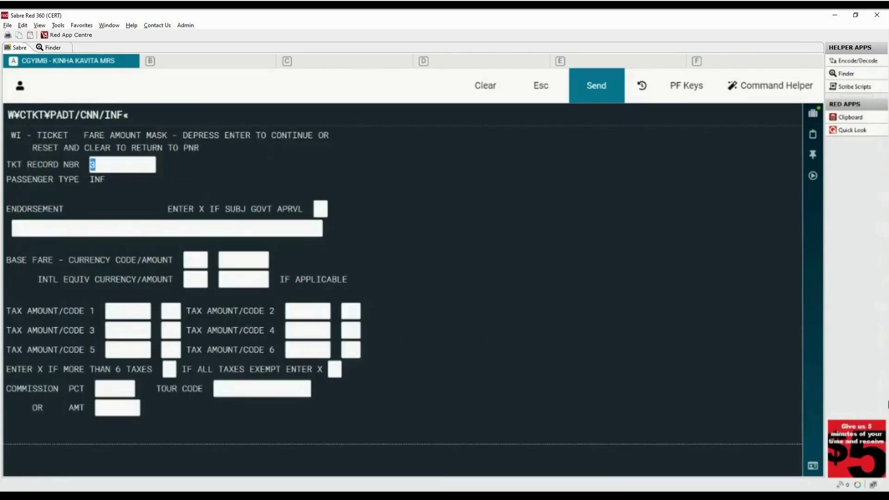
{"action": "key", "text": "Escape"}
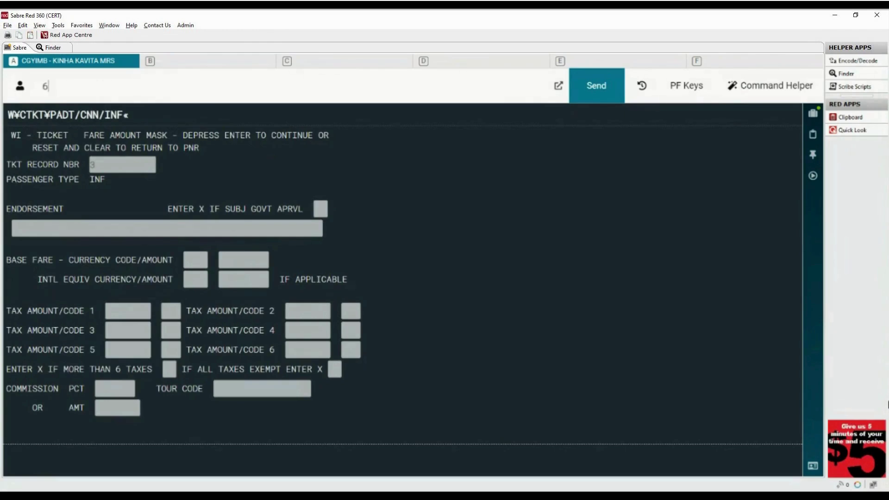
Step: Add the received-from entry P and save and retrieve the booking with 6P§ER, and examine its price quote record line
{"action": "type", "text": "6P"}
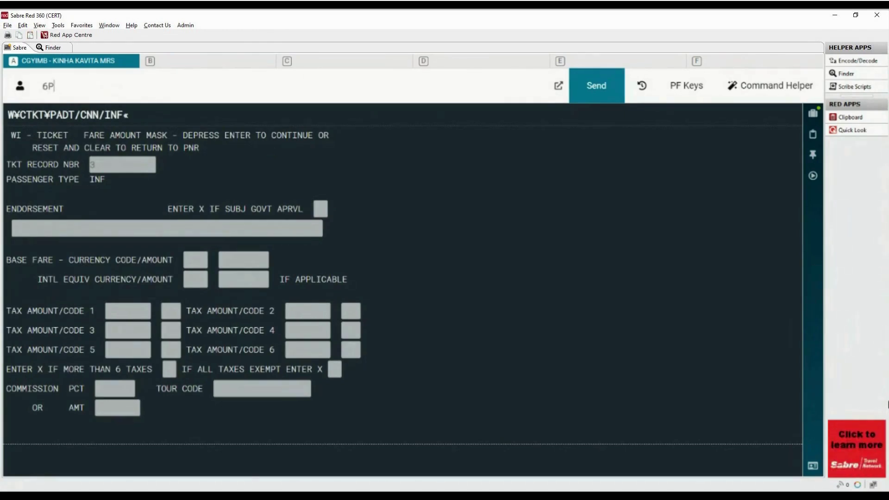
{"action": "type", "text": "SER"}
{"action": "key", "text": "Return"}
{"action": "left_click_drag", "start_coordinate": [8, 241], "coordinate": [212, 251]}
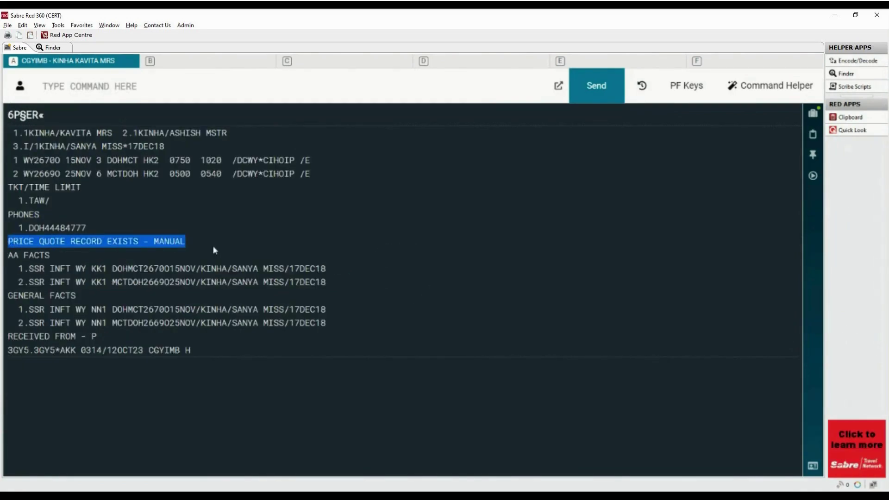
Step: Display the price quote summary with *PQS and examine the first record's M/S/A indicator and the TKT TTL column
{"action": "type", "text": "*PQS"}
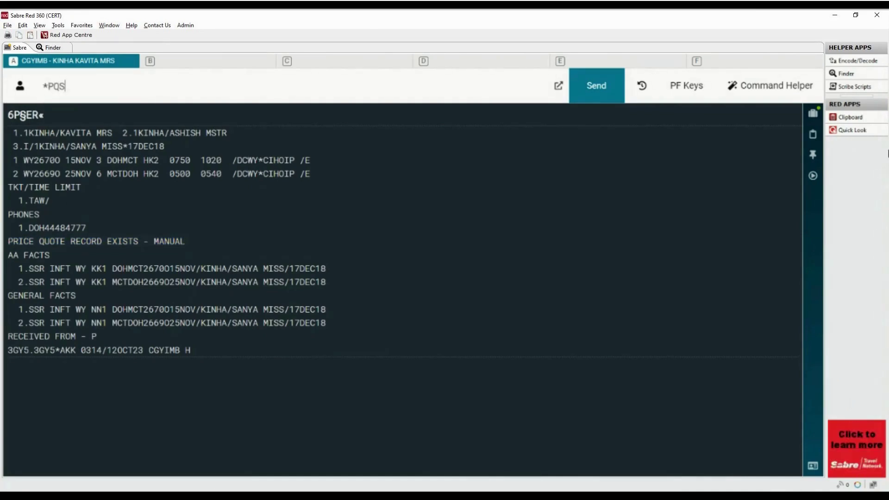
{"action": "key", "text": "Return"}
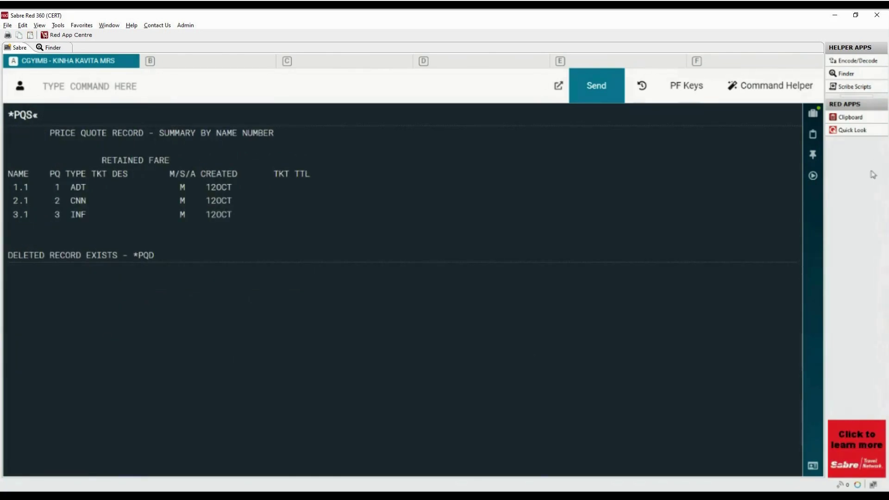
{"action": "double_click", "coordinate": [182, 187]}
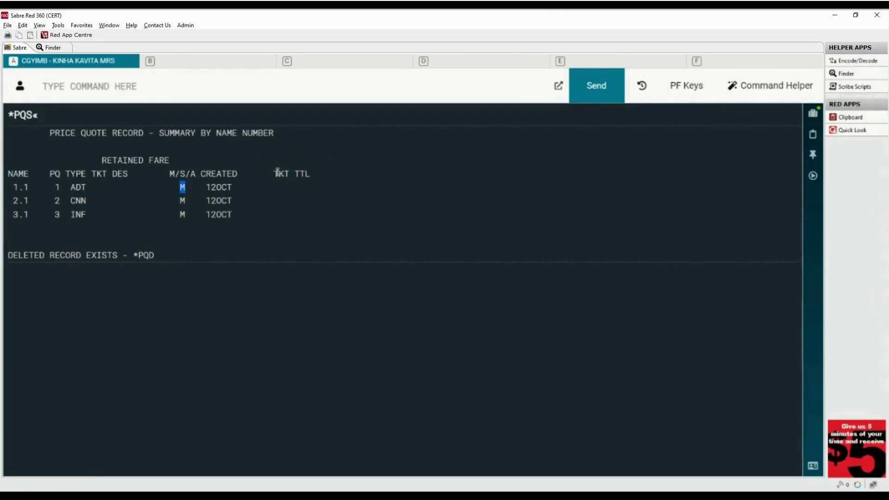
{"action": "left_click_drag", "start_coordinate": [274, 173], "coordinate": [309, 174]}
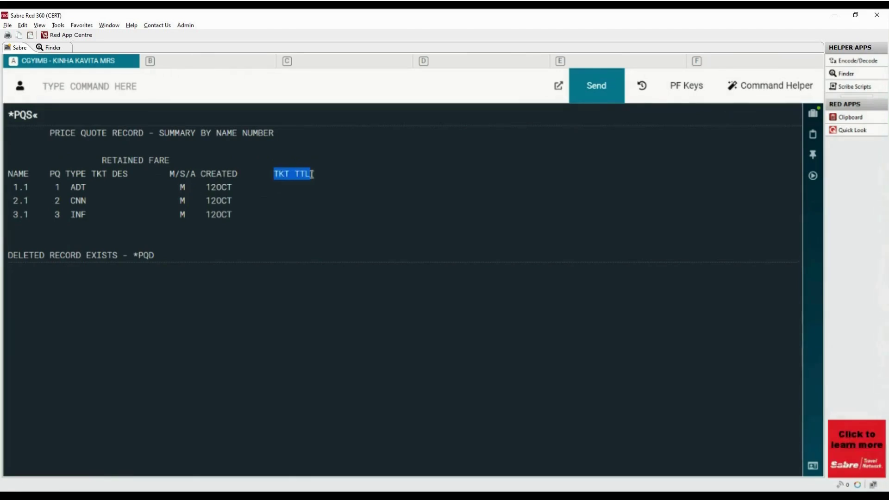
Step: Open the fare amount mask of manual price quote record 1 with **WTKT1 and check its record number and passenger type
{"action": "left_click", "coordinate": [142, 87]}
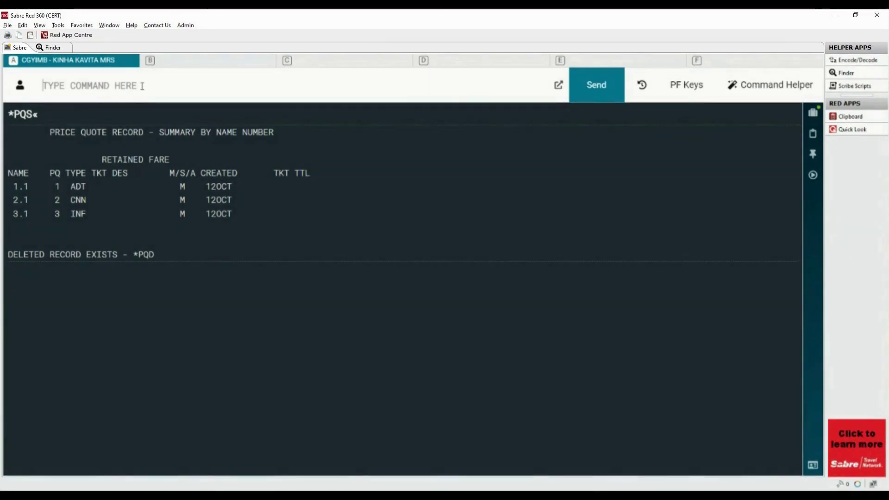
{"action": "type", "text": "**"}
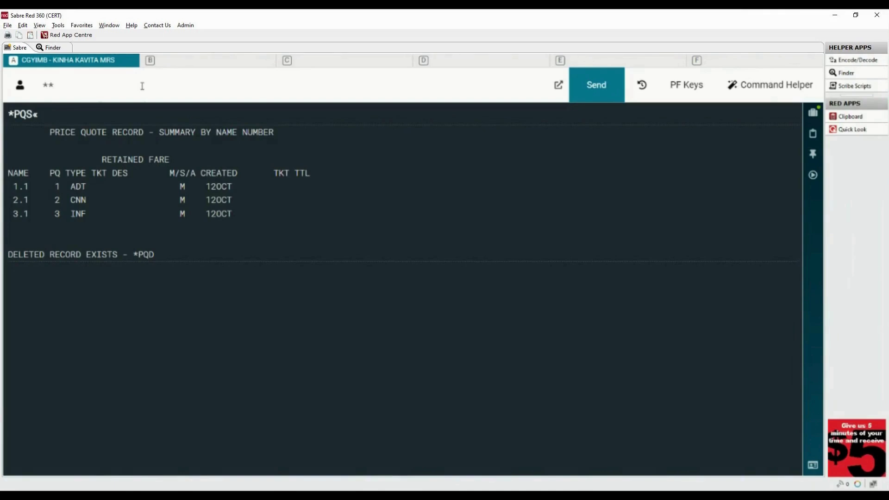
{"action": "type", "text": "WTKT1"}
{"action": "key", "text": "Return"}
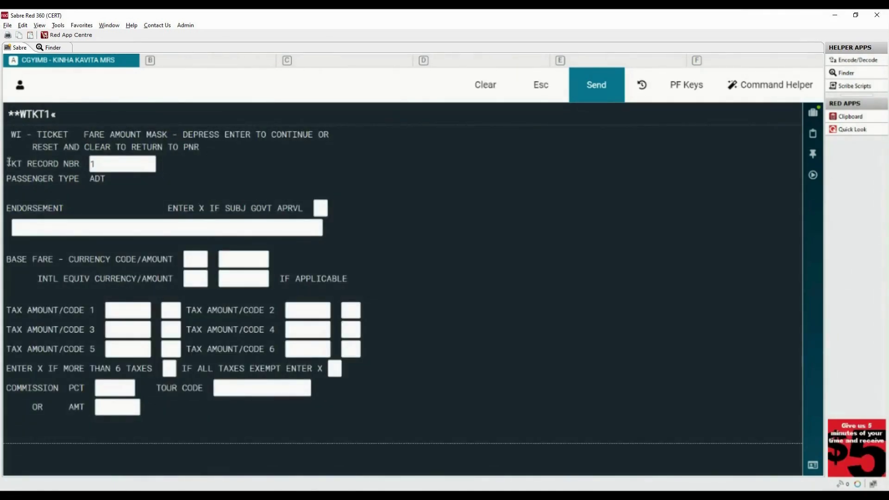
{"action": "left_click_drag", "start_coordinate": [7, 164], "coordinate": [81, 165]}
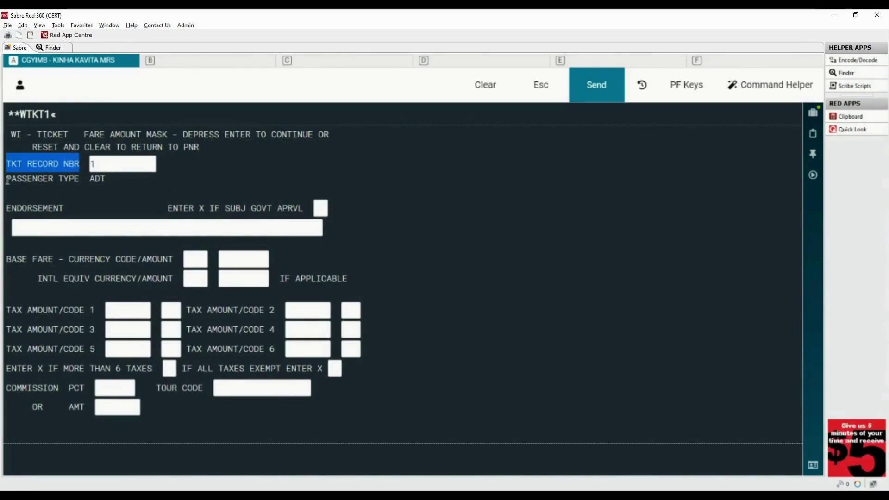
{"action": "left_click_drag", "start_coordinate": [6, 178], "coordinate": [111, 183]}
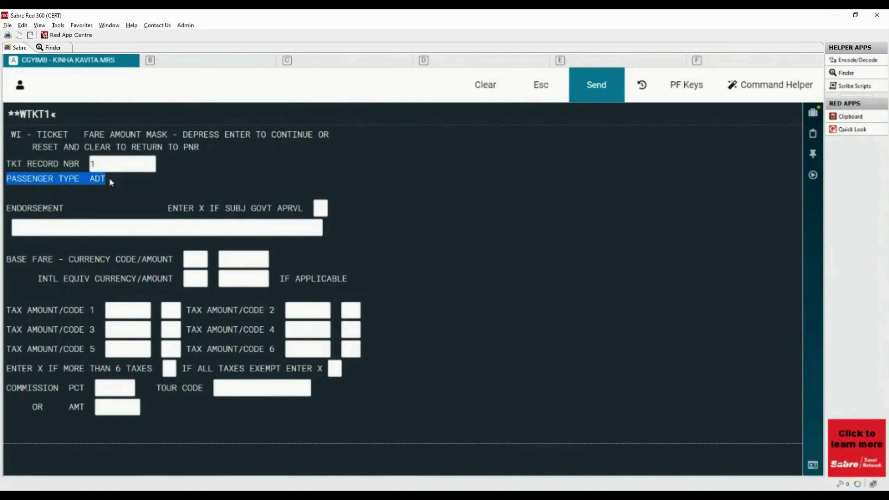
Step: Enter the endorsement VALID ON WY in record 1's fare amount mask
{"action": "left_click_drag", "start_coordinate": [7, 208], "coordinate": [62, 209]}
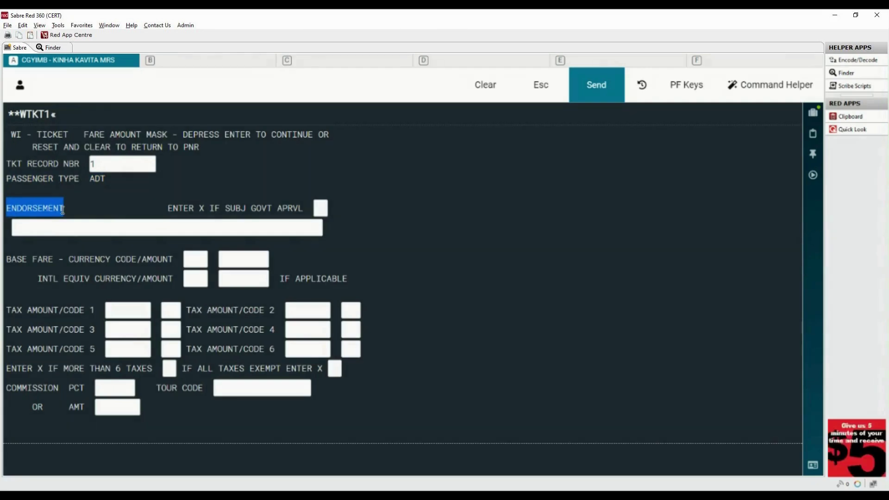
{"action": "left_click", "coordinate": [50, 228]}
{"action": "type", "text": "VALID ON WY"}
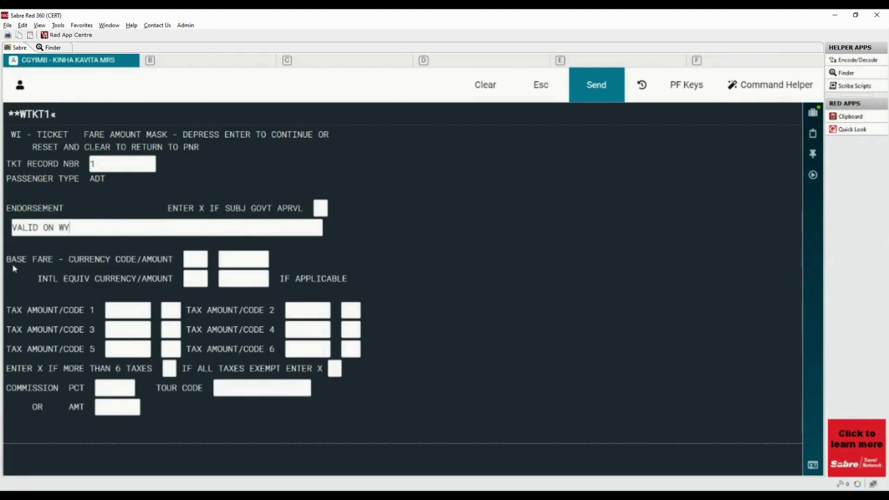
Step: Set record 1's base fare to currency QAR and amount 200.00
{"action": "left_click_drag", "start_coordinate": [7, 262], "coordinate": [168, 261]}
{"action": "left_click", "coordinate": [195, 259]}
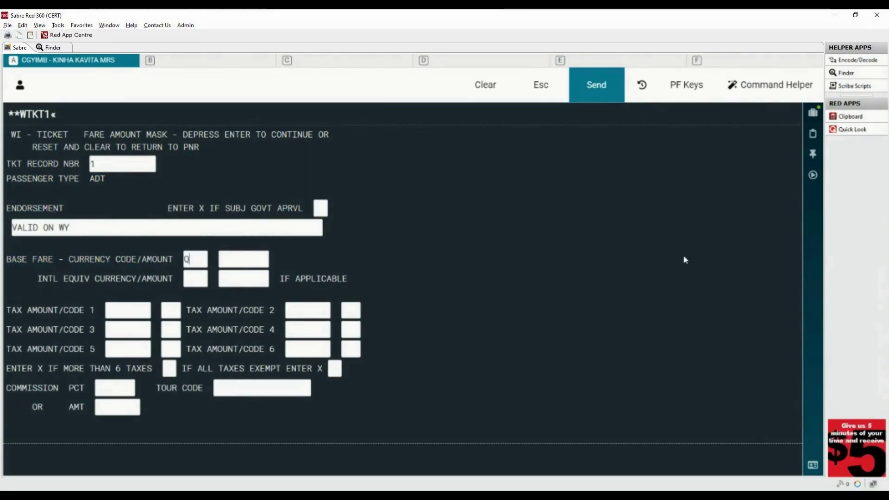
{"action": "type", "text": "QAR"}
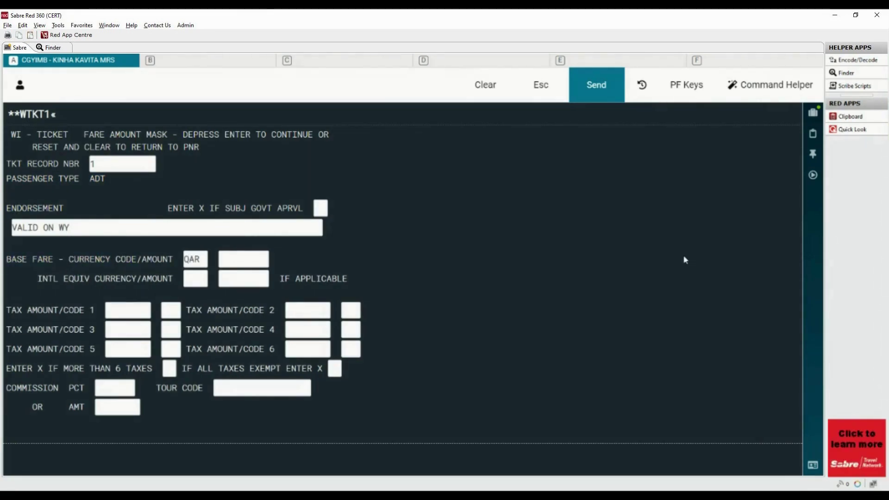
{"action": "type", "text": "200.0"}
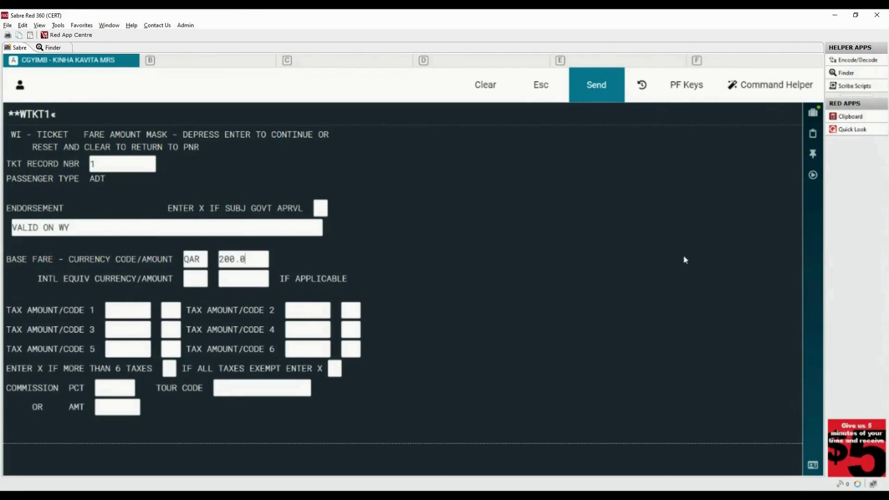
{"action": "type", "text": "0"}
Step: Enter record 1's first two taxes in the fare amount mask: 620.00 with code YQ and 50.00 with code YR
{"action": "left_click_drag", "start_coordinate": [7, 310], "coordinate": [95, 311]}
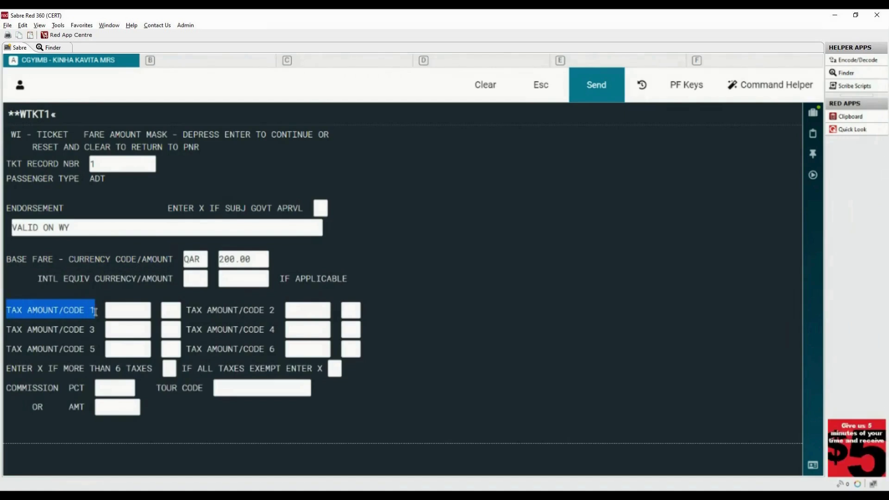
{"action": "left_click", "coordinate": [123, 314]}
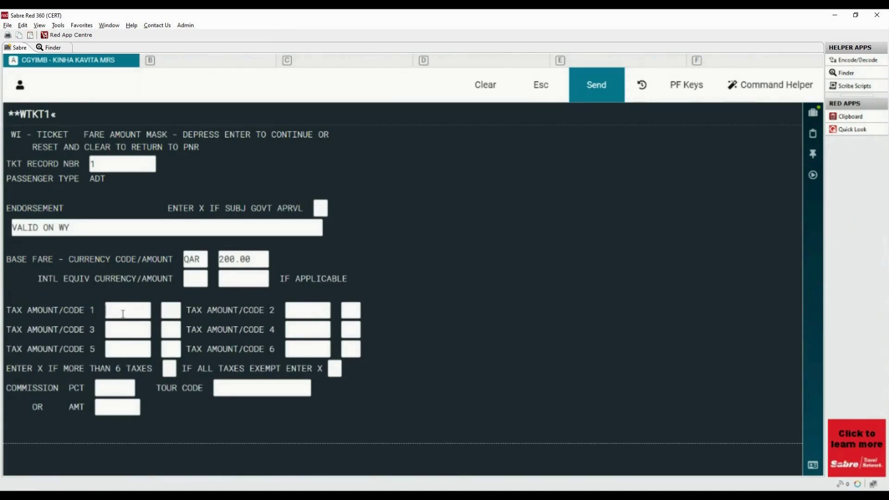
{"action": "type", "text": "620"}
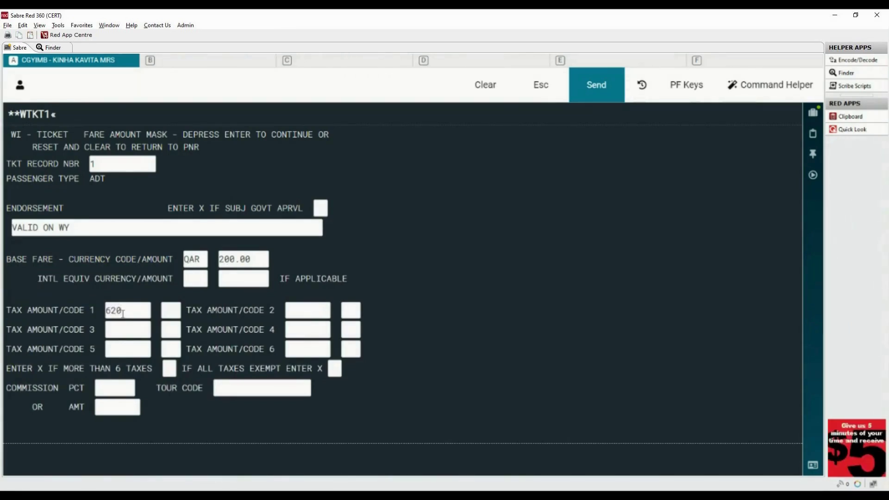
{"action": "type", "text": ".00YQ5"}
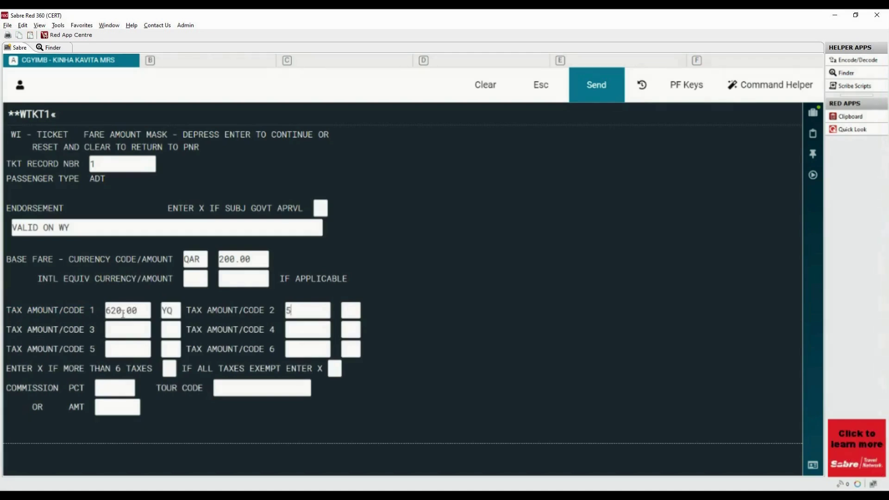
{"action": "type", "text": "0.00"}
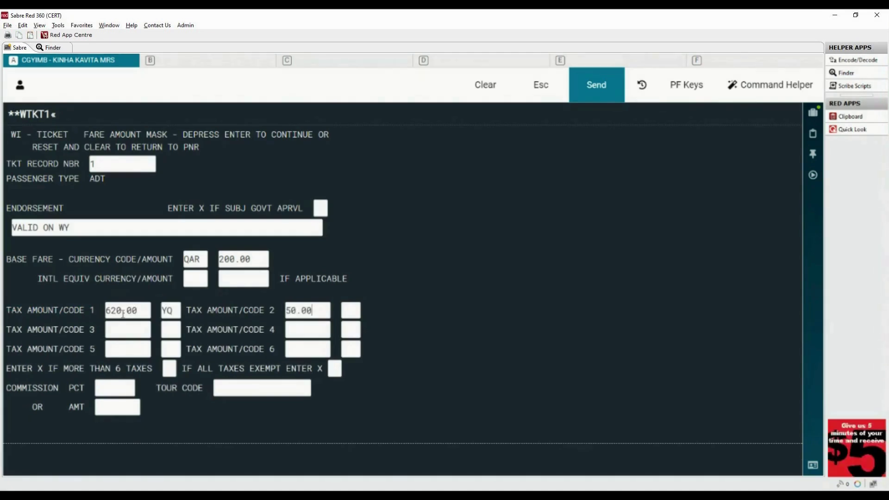
{"action": "type", "text": "YR"}
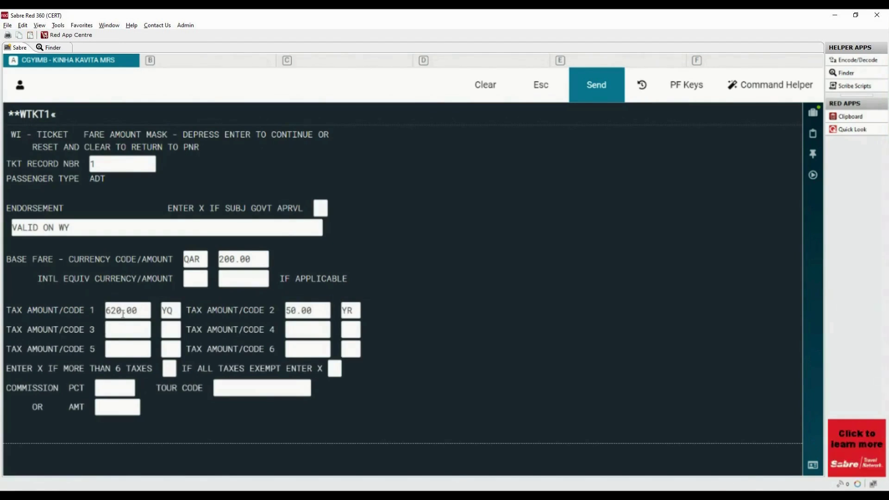
Step: Enter taxes 3 to 6 in the fare amount mask: 60.00 QA, 20.00 PZ, 60.00 G4 and 10.00 I2
{"action": "type", "text": "60.00"}
{"action": "key", "text": "Tab"}
{"action": "type", "text": "QA20.00"}
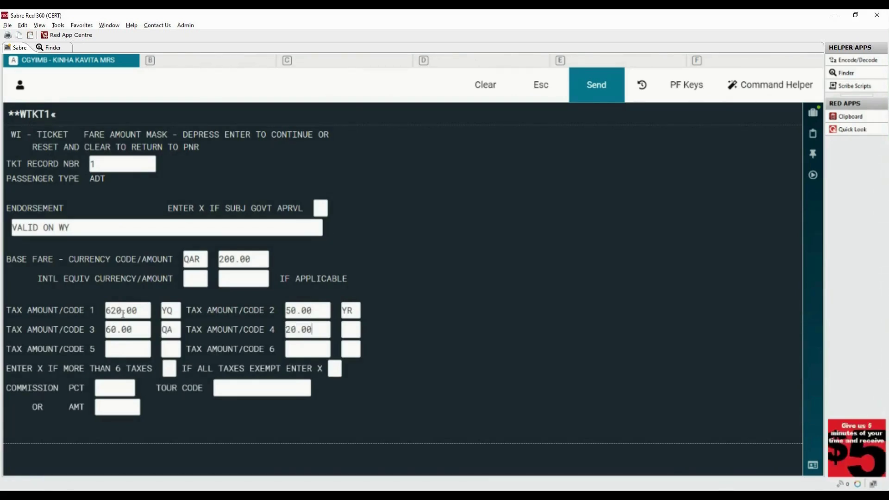
{"action": "type", "text": "PZ60"}
{"action": "type", "text": ".00"}
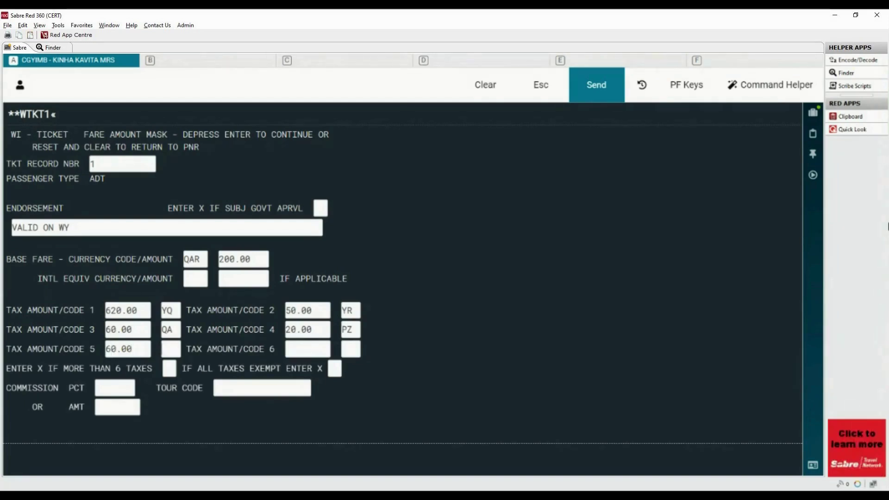
{"action": "type", "text": "G410"}
{"action": "type", "text": ".00"}
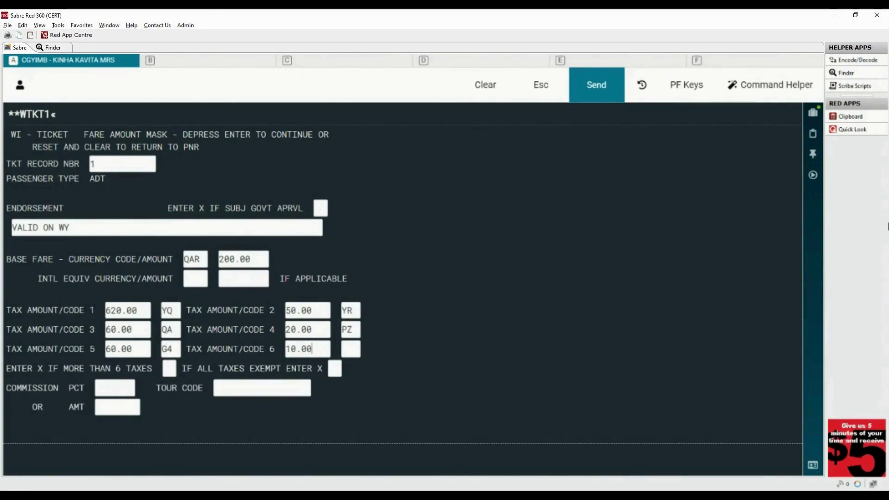
{"action": "type", "text": "I2"}
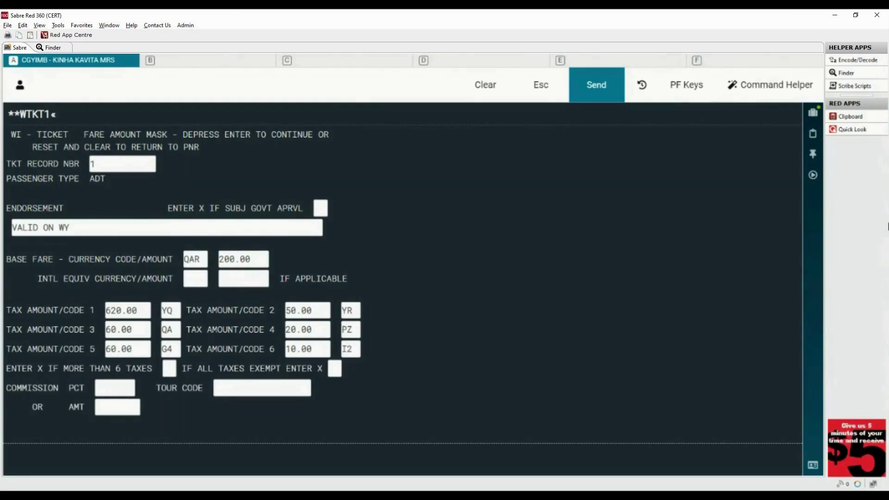
Step: Mark record 1 with X as having more than 6 taxes and submit the mask to continue to the additional taxes
{"action": "left_click_drag", "start_coordinate": [6, 368], "coordinate": [151, 365]}
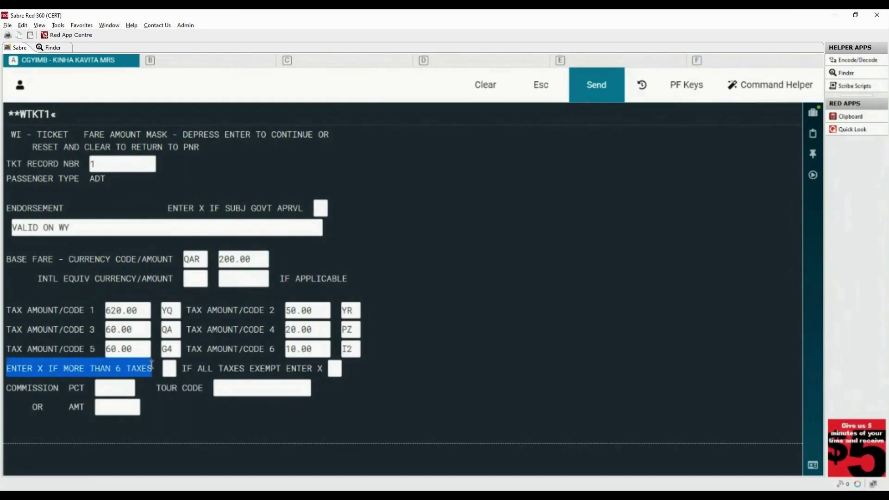
{"action": "left_click", "coordinate": [170, 370]}
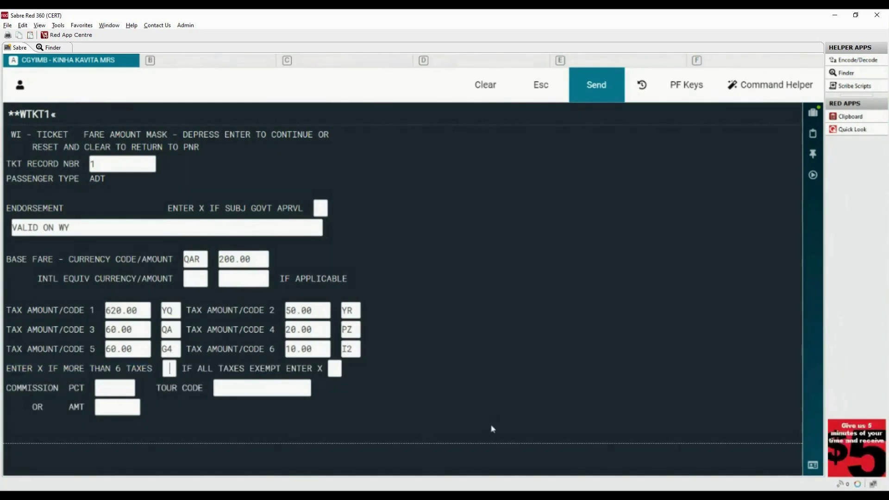
{"action": "type", "text": "X"}
{"action": "left_click_drag", "start_coordinate": [184, 368], "coordinate": [315, 369]}
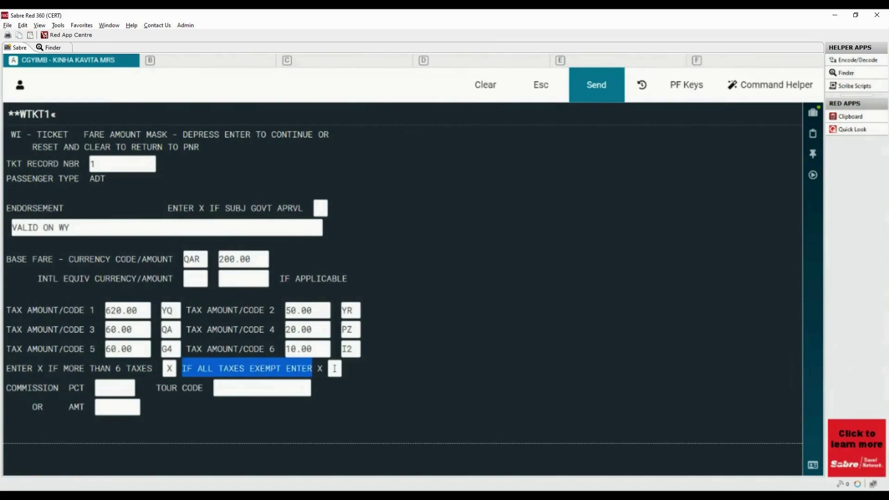
{"action": "key", "text": "Return"}
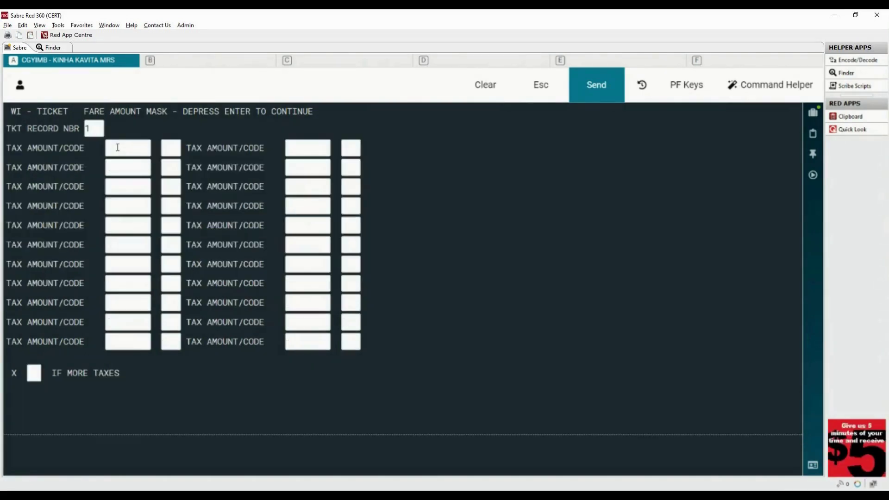
Step: Add the extra taxes 100.00 OM and 10.00 R9 to record 1 and submit them to continue to the fare info mask
{"action": "type", "text": "100"}
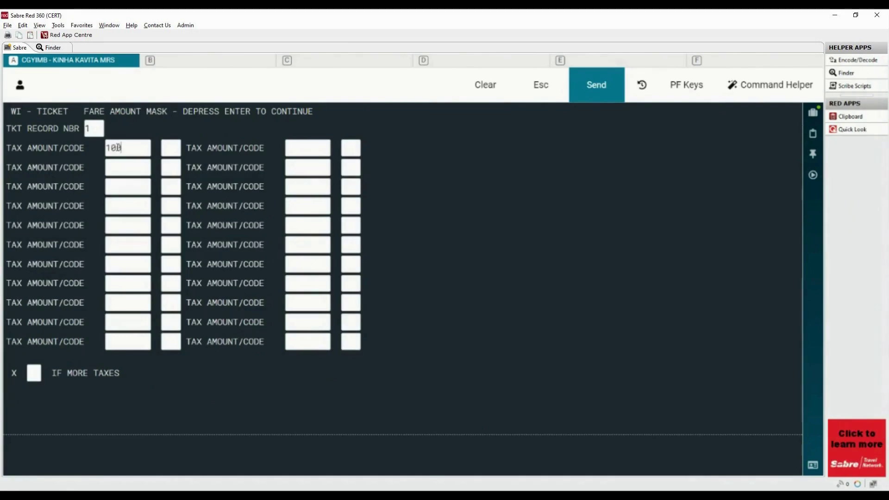
{"action": "type", "text": ".00"}
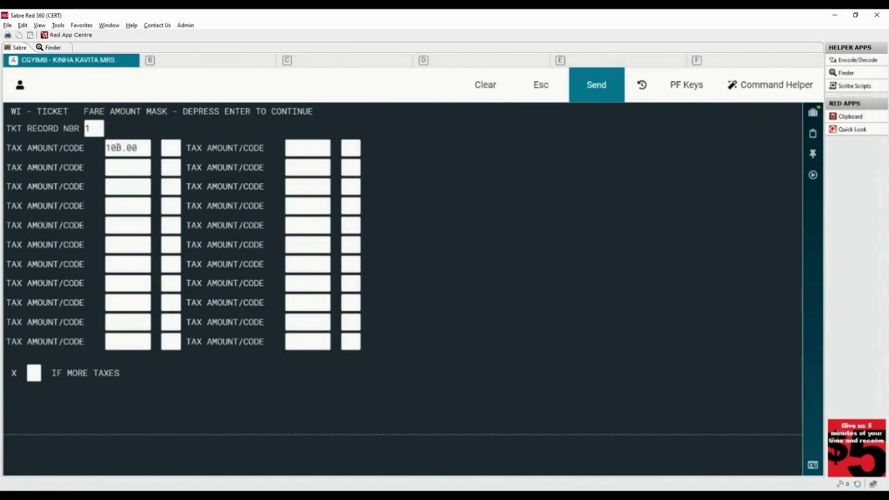
{"action": "key", "text": "Tab"}
{"action": "type", "text": "OM"}
{"action": "type", "text": "10"}
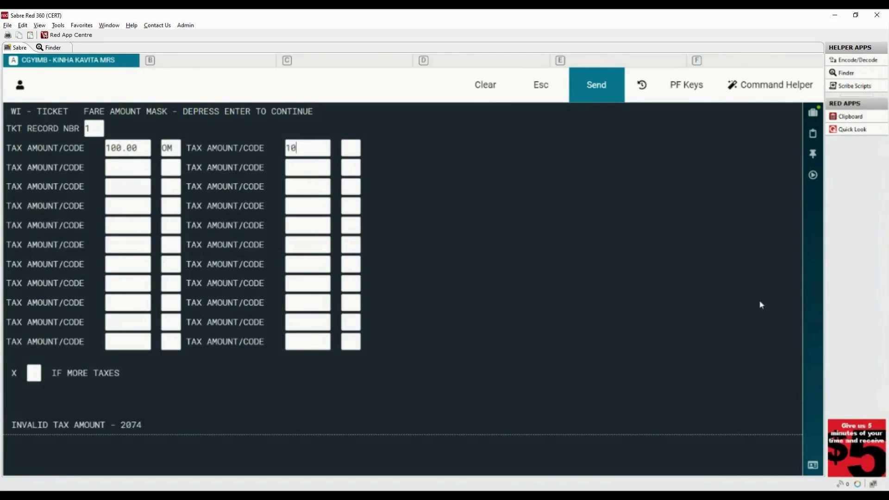
{"action": "type", "text": ".00"}
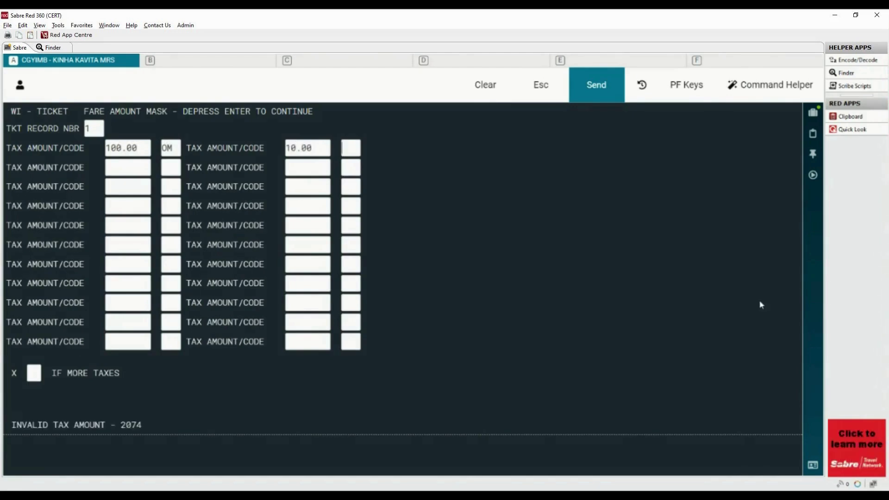
{"action": "type", "text": "R9"}
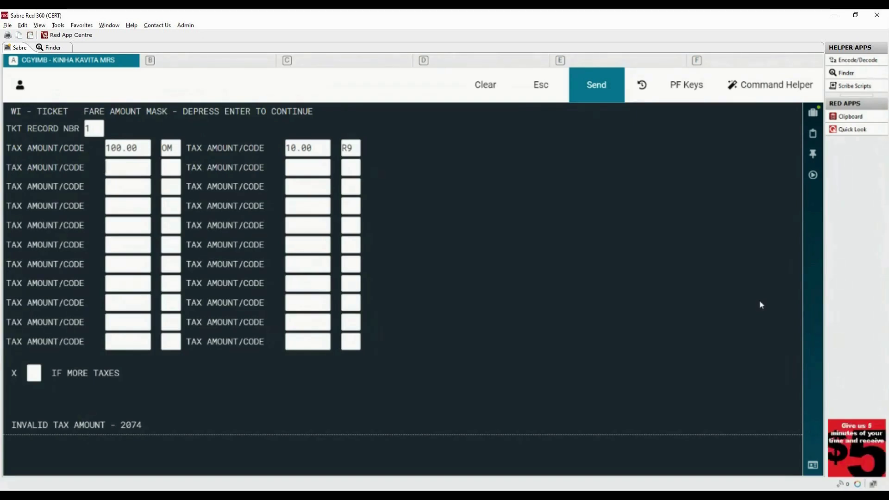
{"action": "key", "text": "Return"}
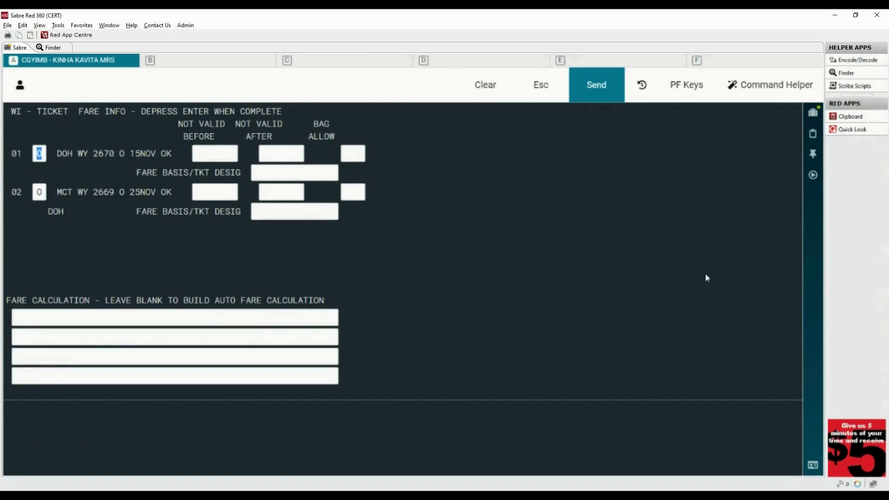
Step: Fill in segment 01 with not valid before and after dates 15NOV23, bag allowance 30K and fare basis OLE3QA
{"action": "left_click", "coordinate": [223, 154]}
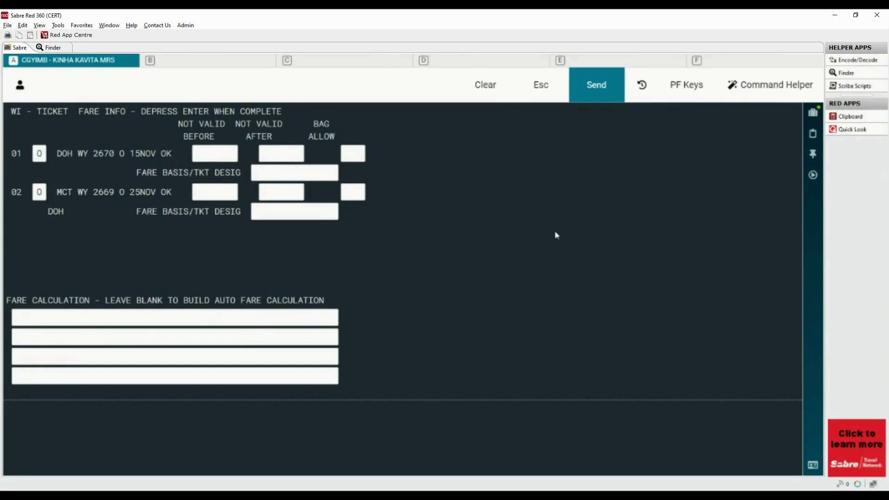
{"action": "type", "text": "1"}
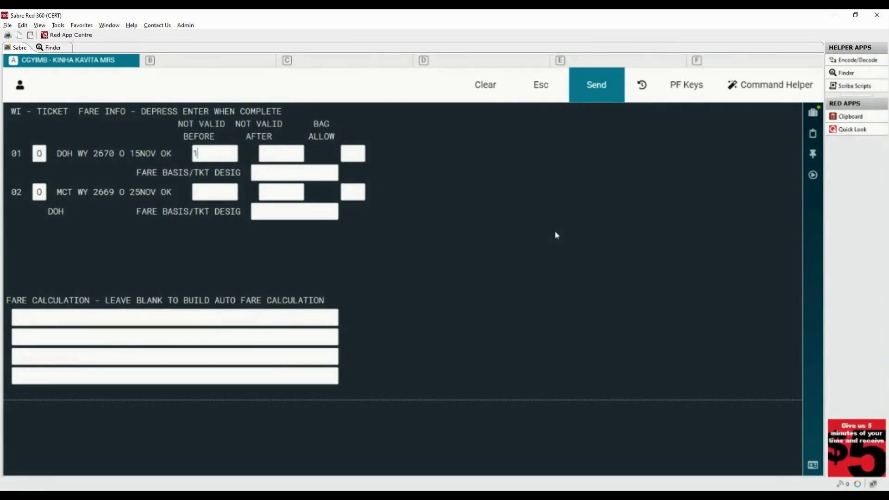
{"action": "type", "text": "5NOV"}
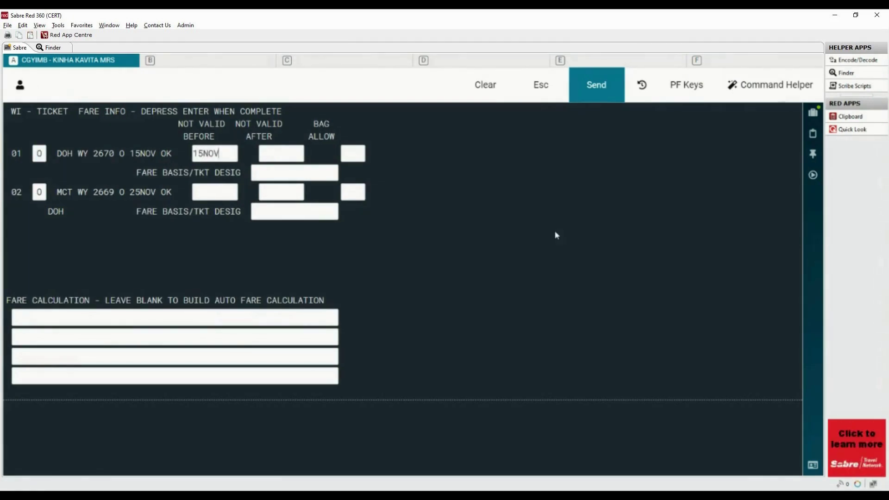
{"action": "type", "text": "2315NOV23"}
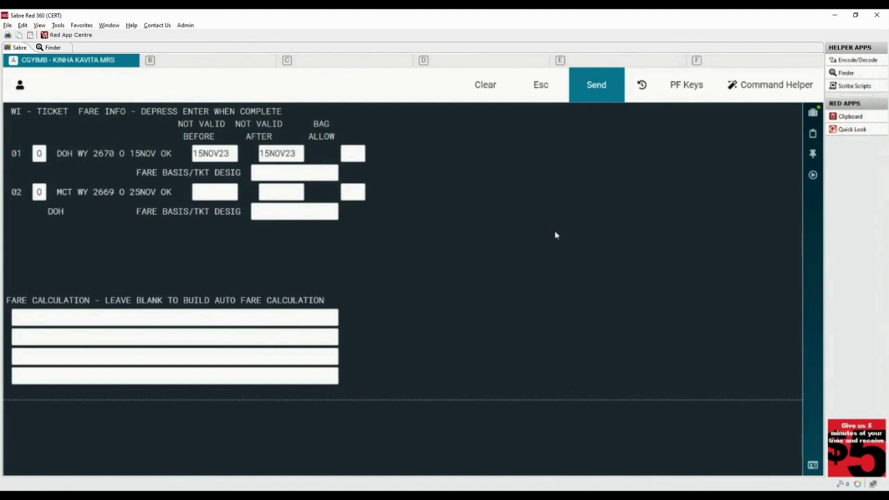
{"action": "type", "text": "30K"}
{"action": "type", "text": "O"}
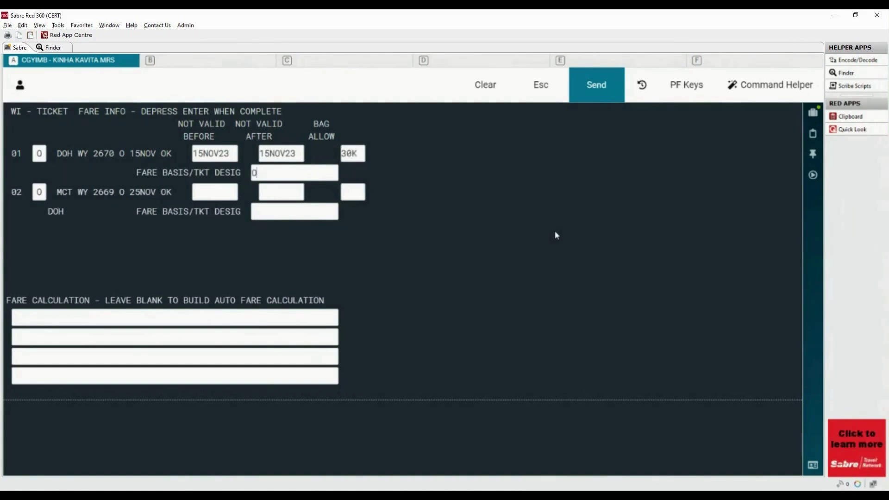
{"action": "type", "text": "LE3Q"}
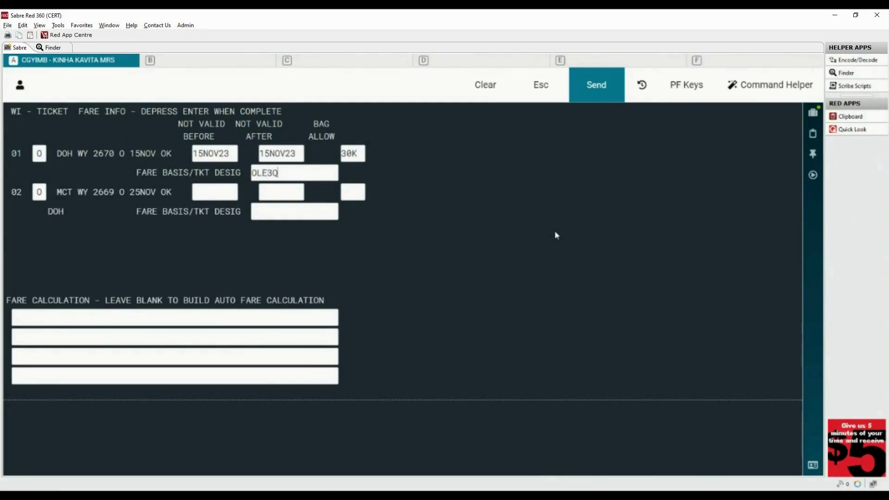
{"action": "type", "text": "A"}
Step: Fill in segment 02 with not valid before and after dates 25NOV23, bag allowance 30K and fare basis OLE3QA
{"action": "key", "text": "Tab"}
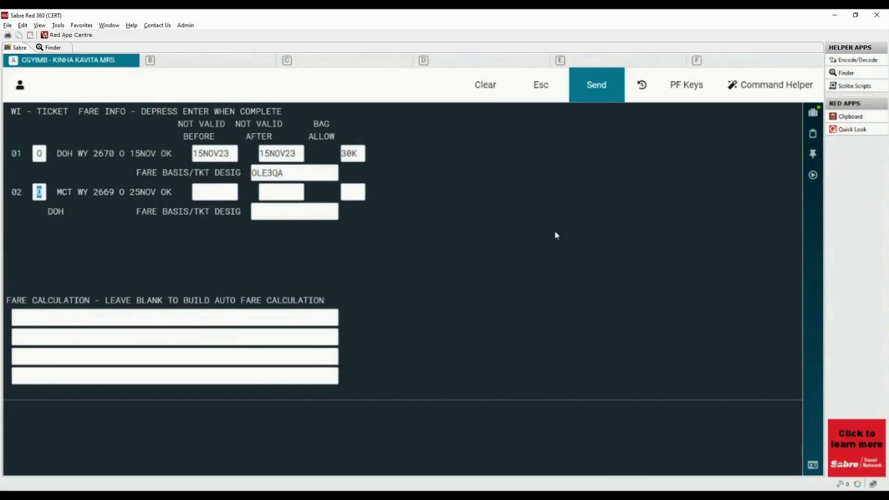
{"action": "key", "text": "Tab"}
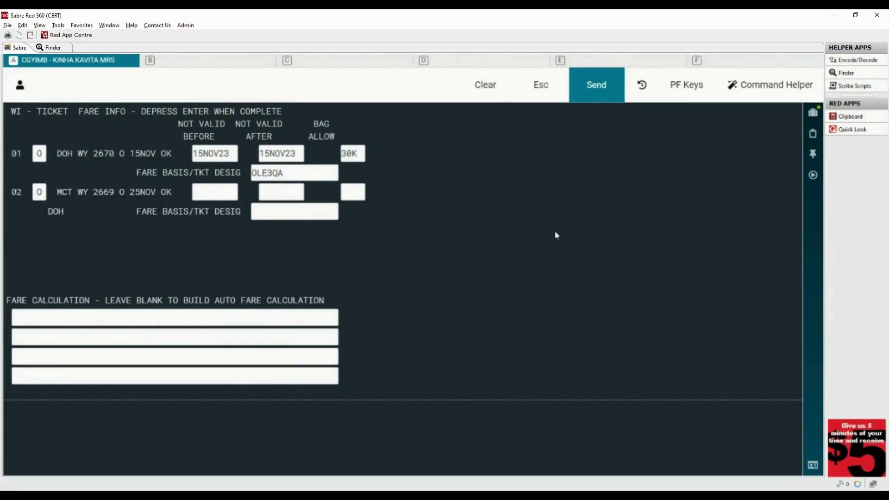
{"action": "type", "text": "25NOV2325NOV23"}
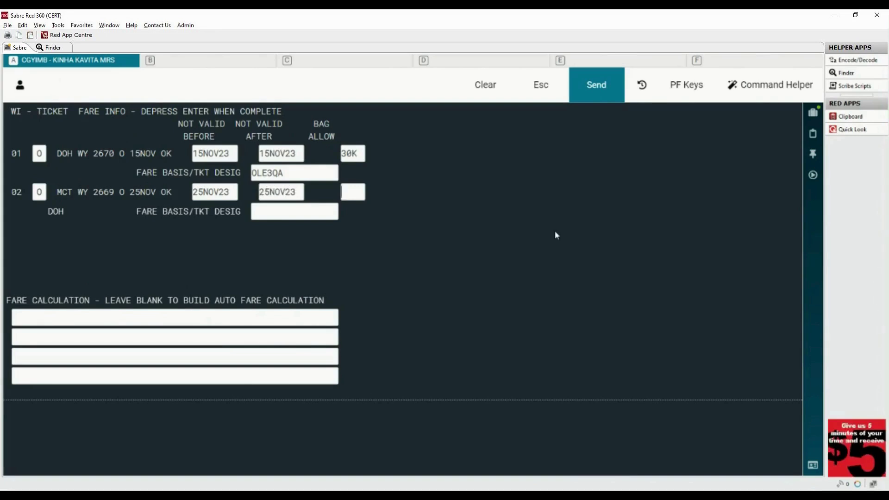
{"action": "type", "text": "30"}
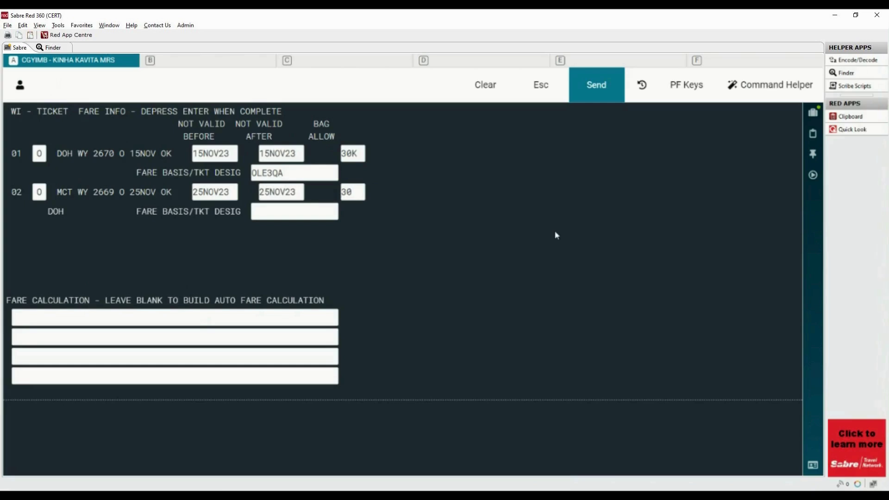
{"action": "type", "text": "KOLE"}
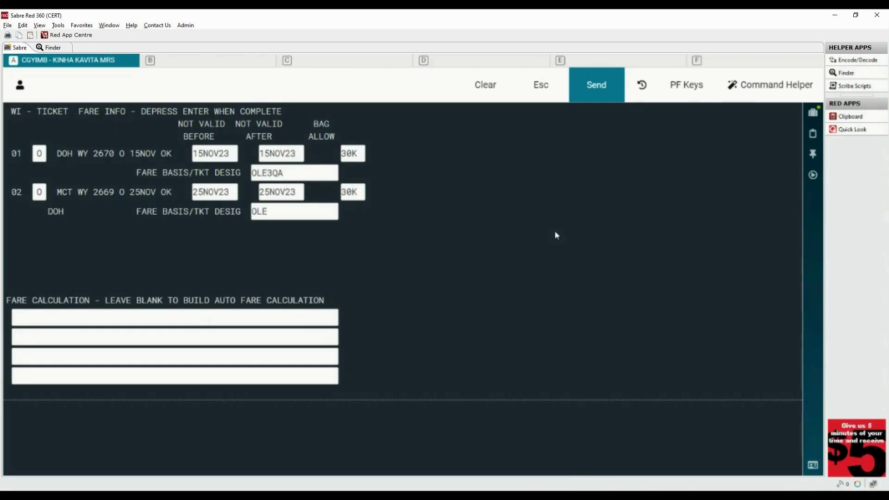
{"action": "type", "text": "3QA"}
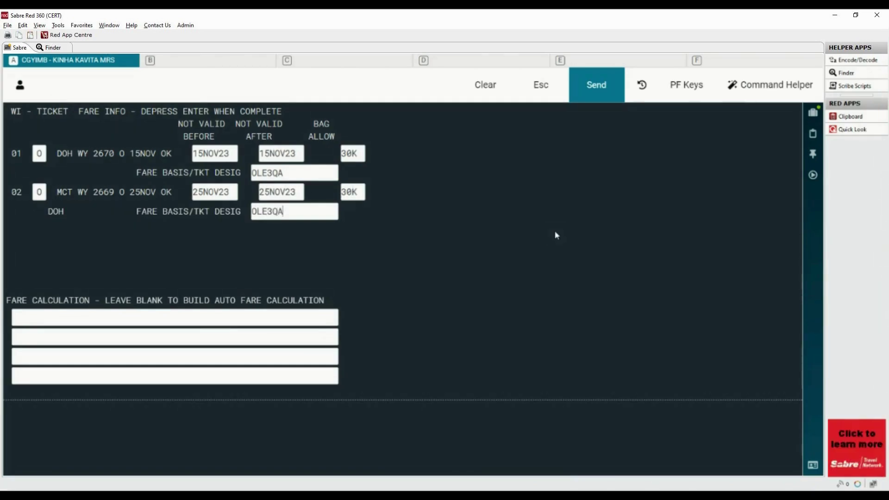
Step: Enter the fare calculation DOH WY MCT Q13.73 13.73WY DOH Q13.73 13.73NUC54.92END ROE3.64 on its first line
{"action": "left_click_drag", "start_coordinate": [6, 300], "coordinate": [90, 303]}
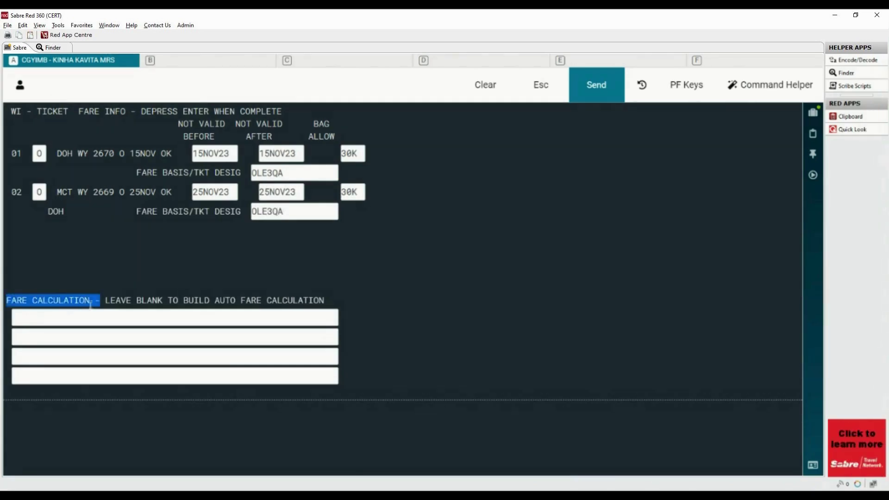
{"action": "left_click", "coordinate": [37, 316]}
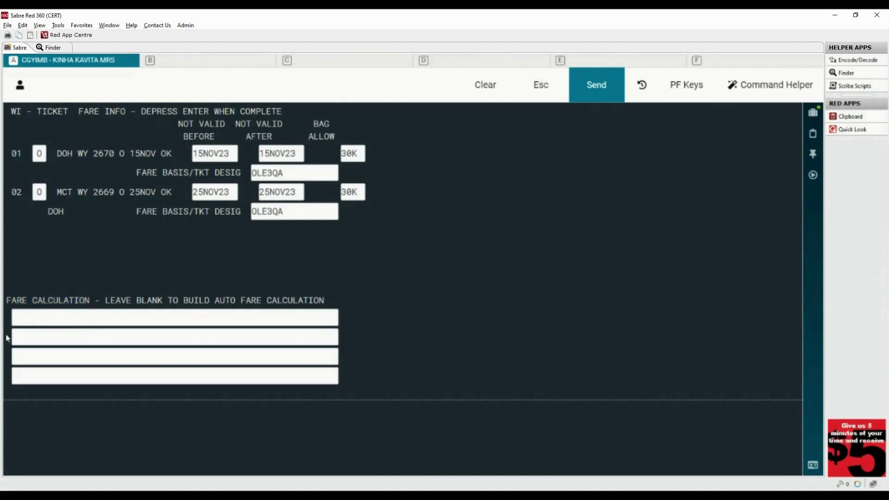
{"action": "type", "text": "DOH WY MCT Q13.73 13.73WY DOH Q13.73 13.73NUC54.92END ROE3.64"}
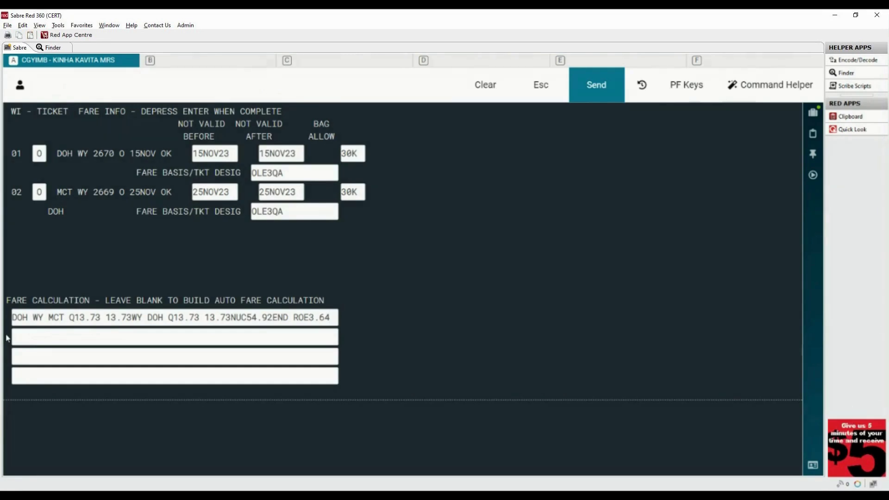
Step: Submit the fare info and fare calculation masks for record 1, and save and retrieve the booking with 6P§ER
{"action": "key", "text": "Return"}
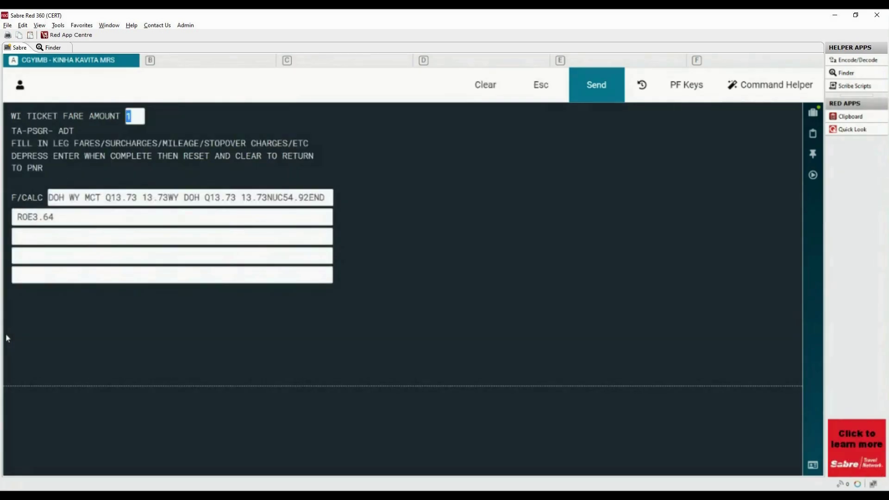
{"action": "key", "text": "Return"}
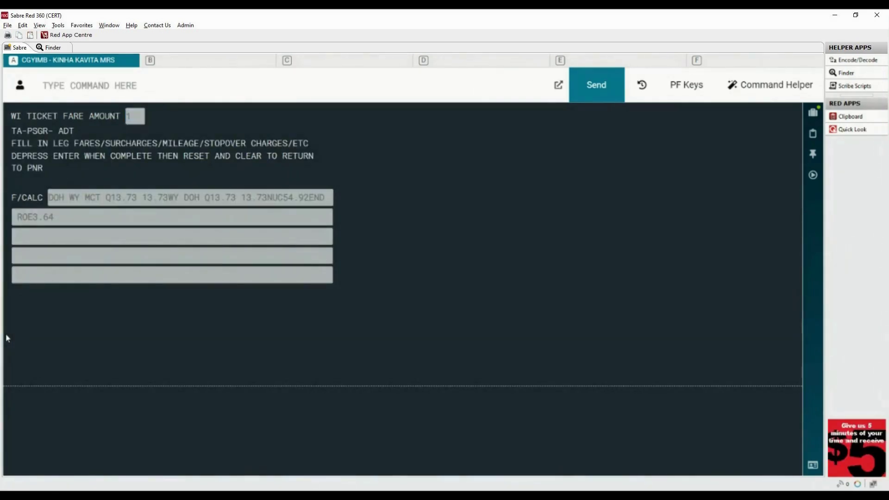
{"action": "type", "text": "6P"}
{"action": "type", "text": "SER"}
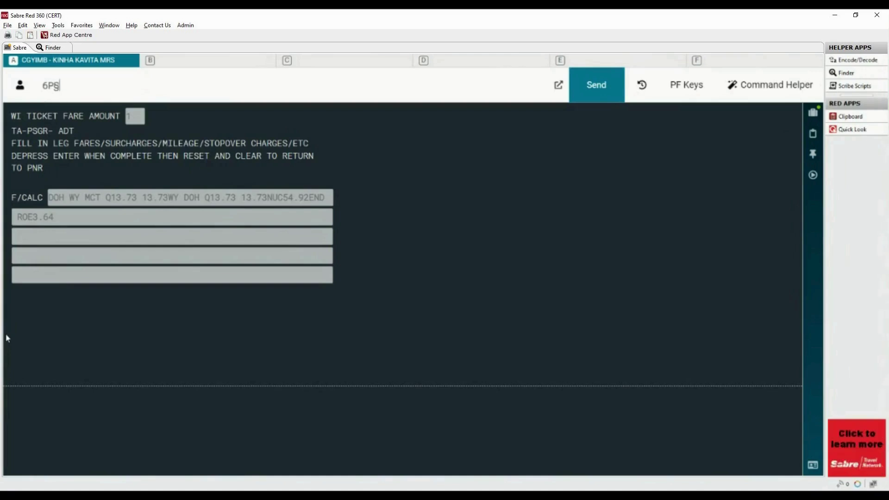
{"action": "key", "text": "Return"}
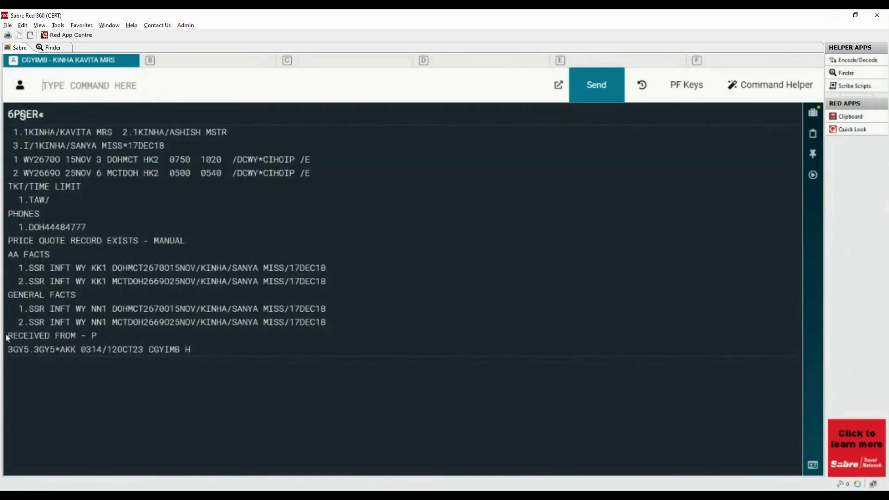
Step: Display the price quote summary by name number with *PQS and highlight the adult's record line
{"action": "type", "text": "*"}
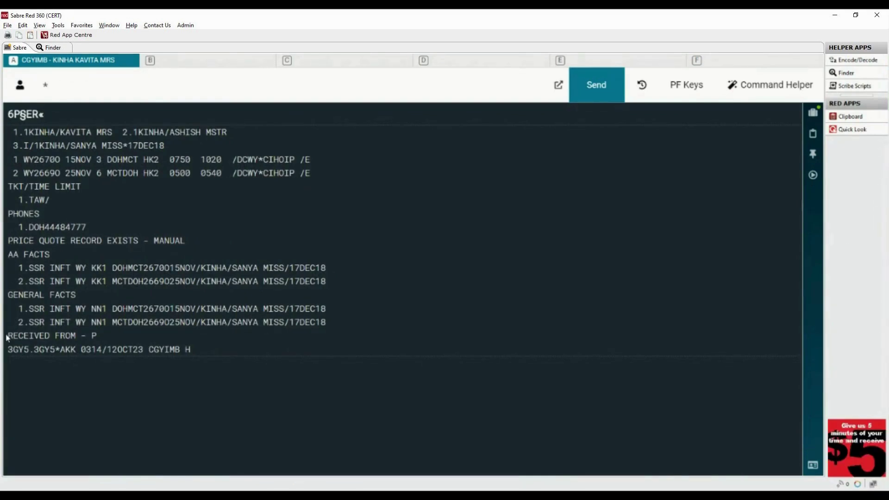
{"action": "type", "text": "PQS"}
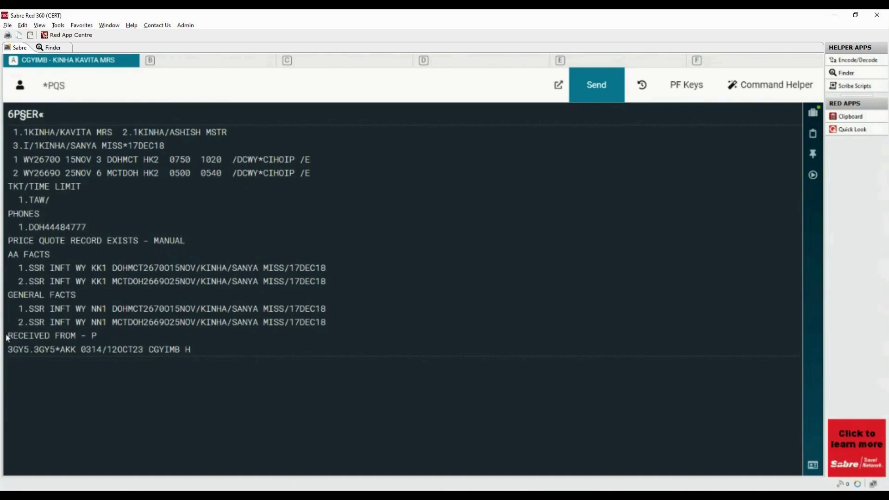
{"action": "key", "text": "Return"}
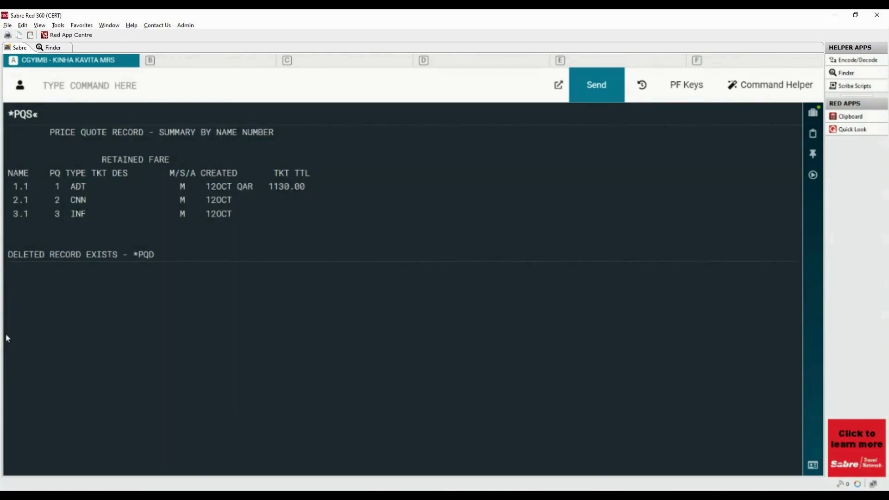
{"action": "left_click_drag", "start_coordinate": [14, 186], "coordinate": [320, 184]}
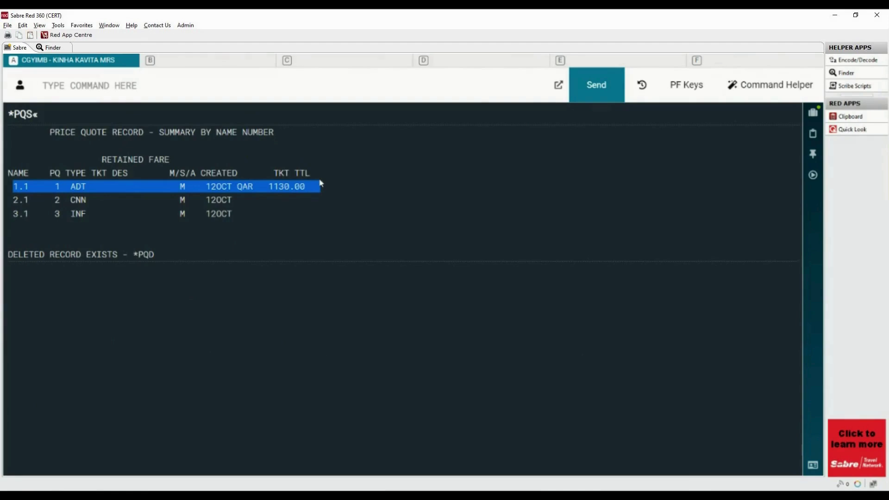
Step: Display price quote record 1 with *PQ1 and highlight its pricing type marker
{"action": "left_click", "coordinate": [235, 84]}
{"action": "type", "text": "*"}
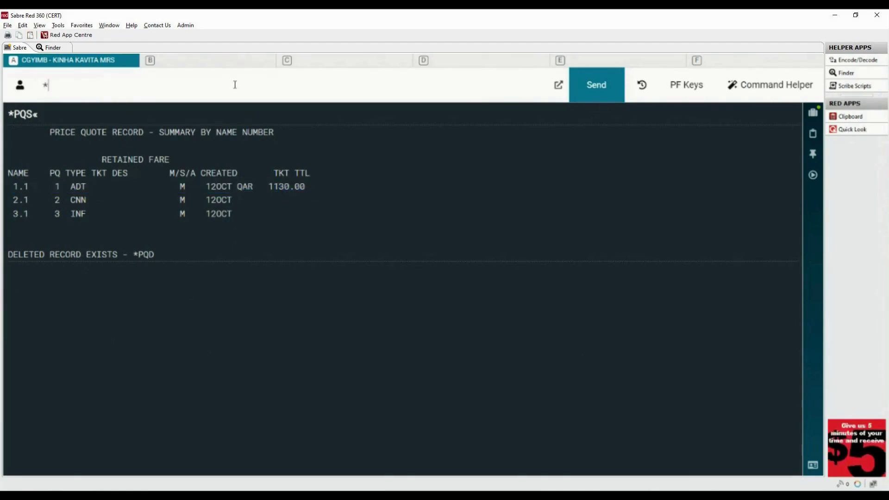
{"action": "type", "text": "PQ1"}
{"action": "key", "text": "Return"}
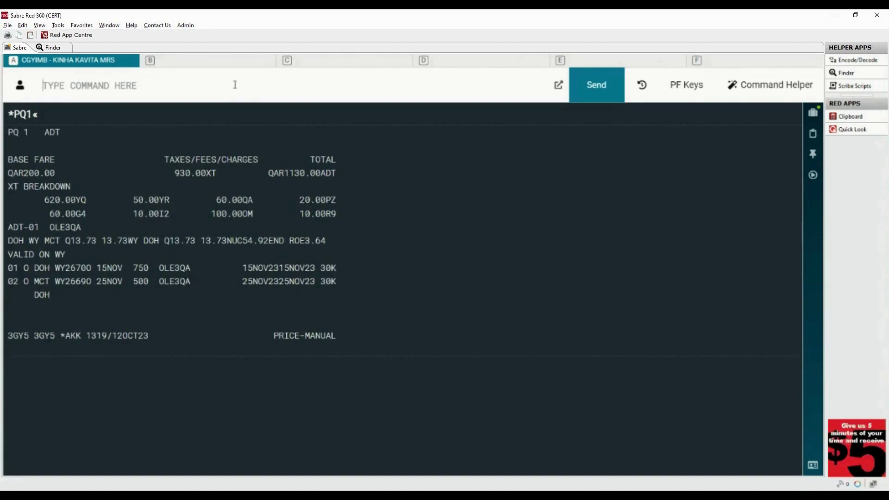
{"action": "left_click_drag", "start_coordinate": [274, 335], "coordinate": [338, 335]}
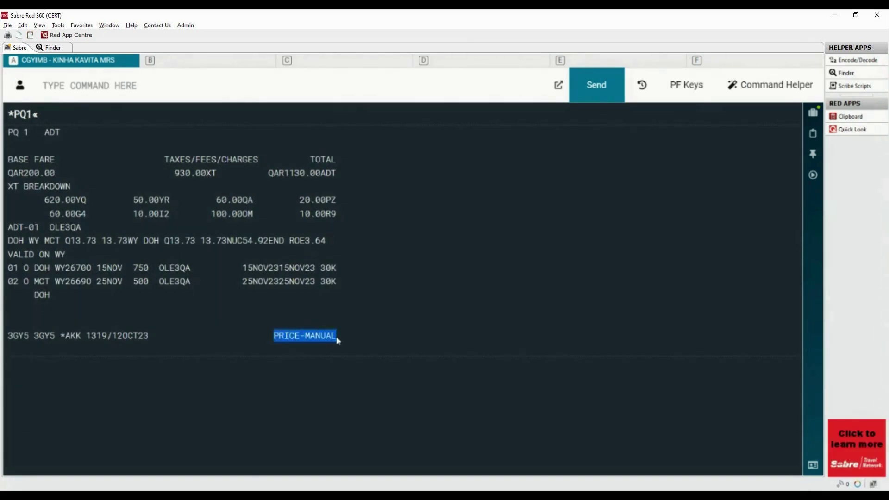
Step: Redisplay the whole booking with *A and close it with the ignore entry I
{"action": "left_click", "coordinate": [183, 86]}
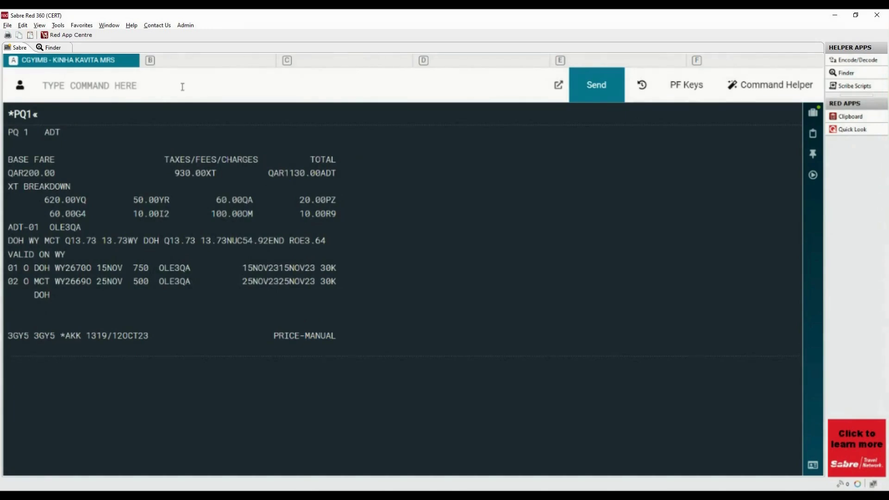
{"action": "type", "text": "*A"}
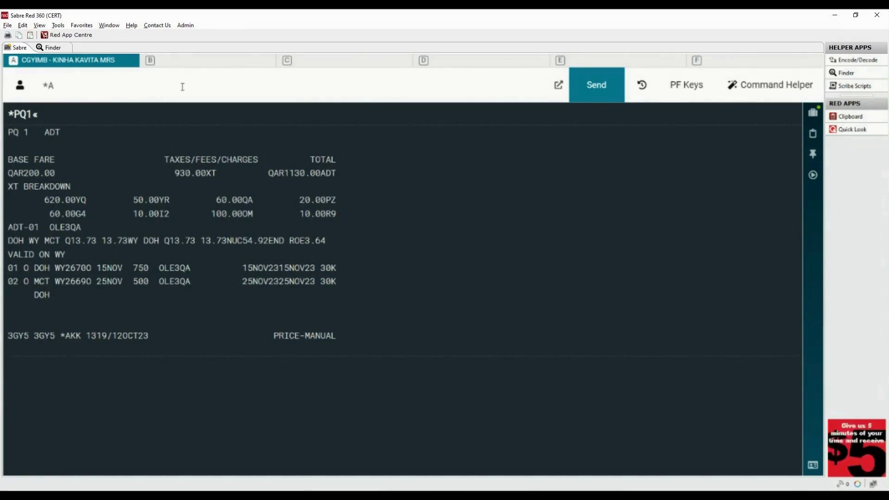
{"action": "key", "text": "Return"}
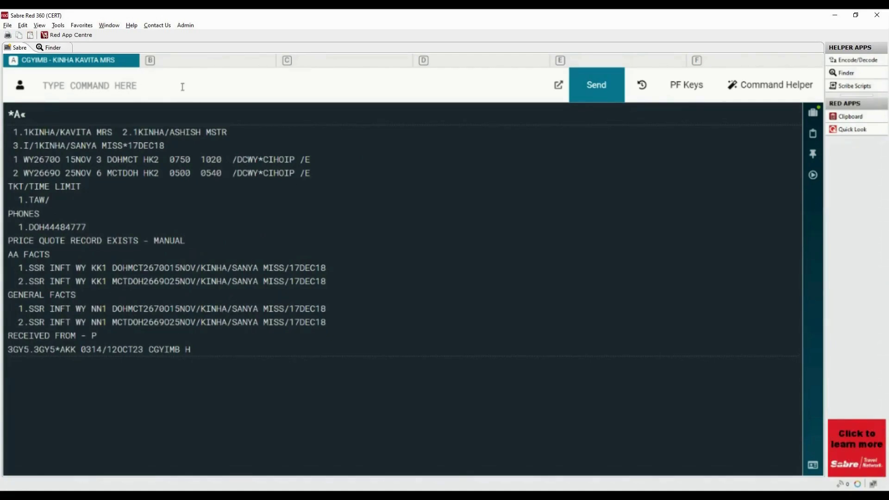
{"action": "type", "text": "I"}
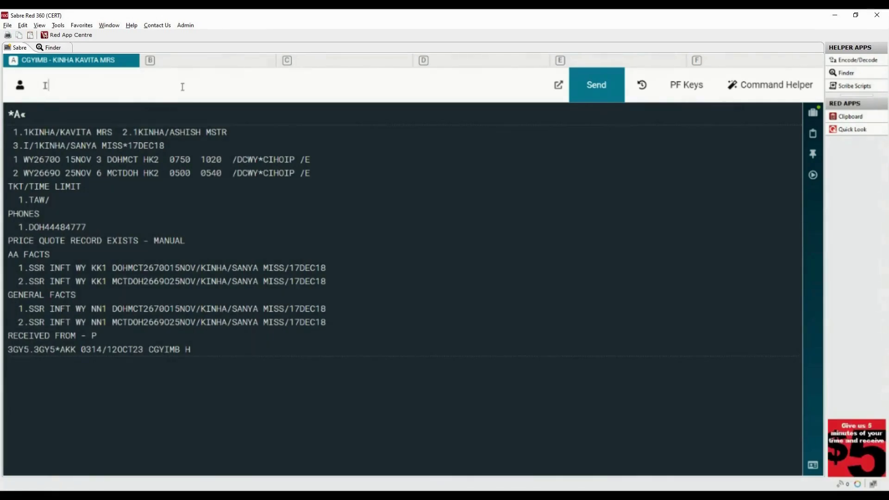
{"action": "key", "text": "Return"}
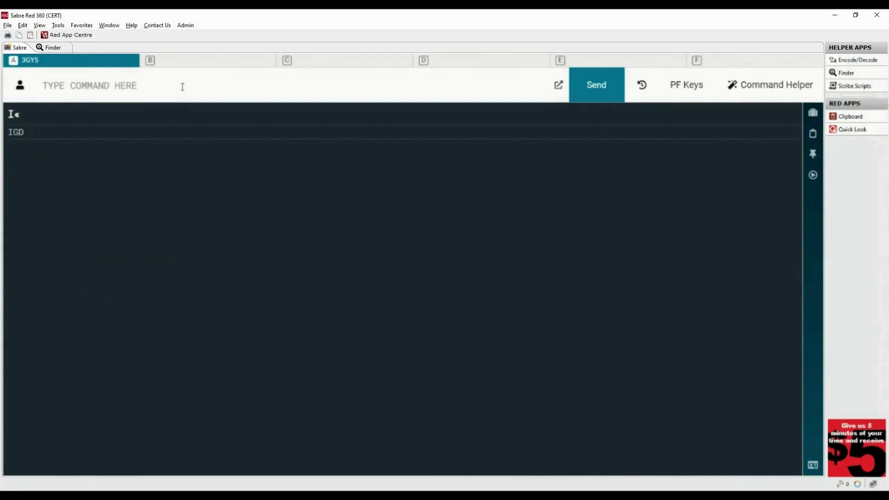